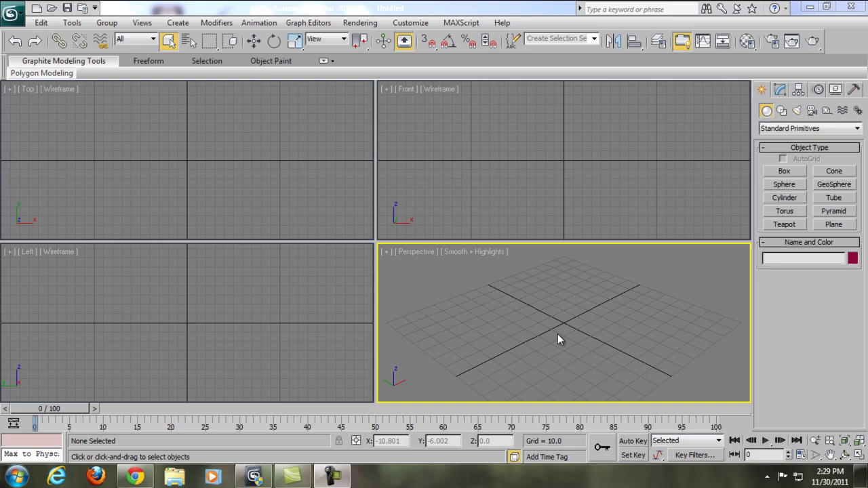
# Create a teapot with a radius of about 20.5 near the grid centre in the Perspective viewport
pyautogui.moveTo(544, 327); pyautogui.dragTo(546, 309, button='middle')
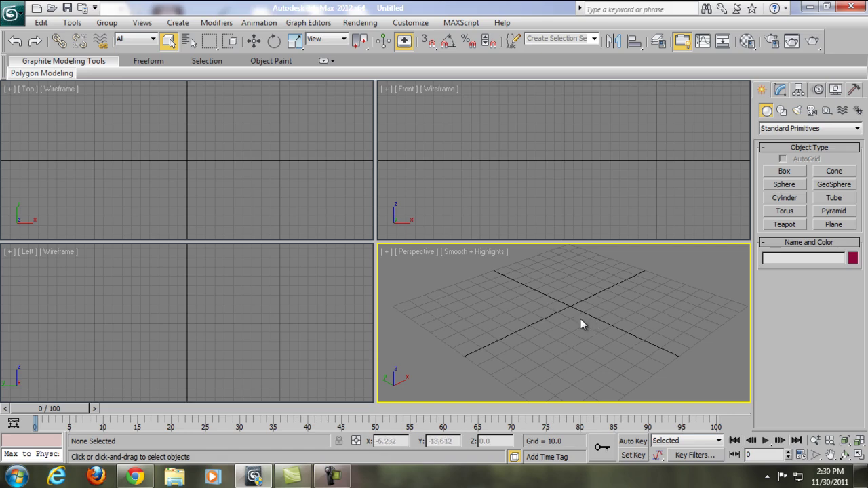
pyautogui.moveTo(568, 325)
pyautogui.mouseDown(button='middle')
pyautogui.moveTo(565, 339)
pyautogui.moveTo(562, 319)
pyautogui.moveTo(576, 323)
pyautogui.moveTo(568, 328)
pyautogui.moveTo(571, 321)
pyautogui.mouseUp(button='middle')
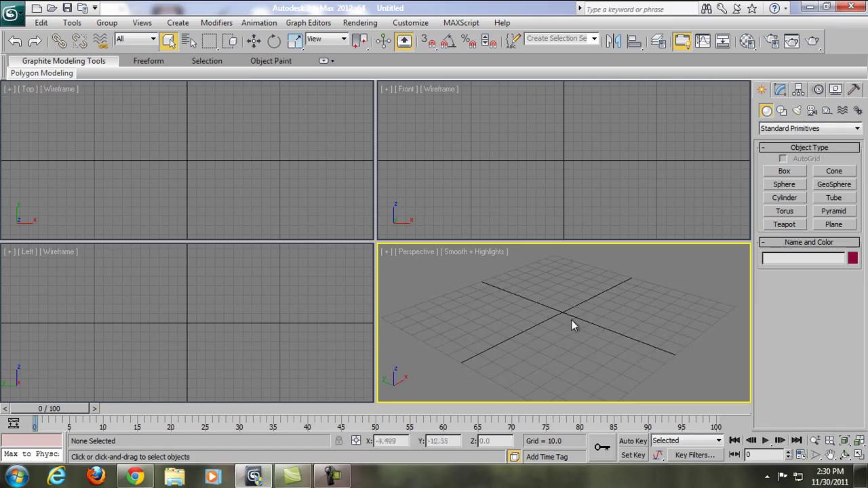
pyautogui.click(784, 225)
pyautogui.moveTo(568, 317); pyautogui.dragTo(587, 305)
# Examine the teapot from different distances and angles in the Perspective viewport, and delete it
pyautogui.moveTo(618, 314); pyautogui.dragTo(616, 333, button='middle')
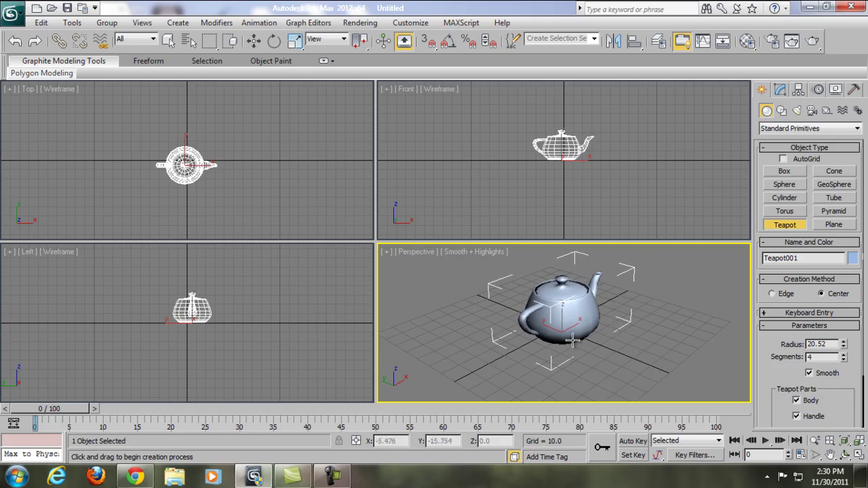
pyautogui.scroll(5, 572, 340)
pyautogui.scroll(-2, 571, 339)
pyautogui.scroll(2, 570, 338)
pyautogui.scroll(-6, 572, 333)
pyautogui.moveTo(554, 312)
pyautogui.mouseDown(button='middle')
pyautogui.moveTo(534, 314)
pyautogui.moveTo(556, 310)
pyautogui.moveTo(548, 310)
pyautogui.mouseUp(button='middle')
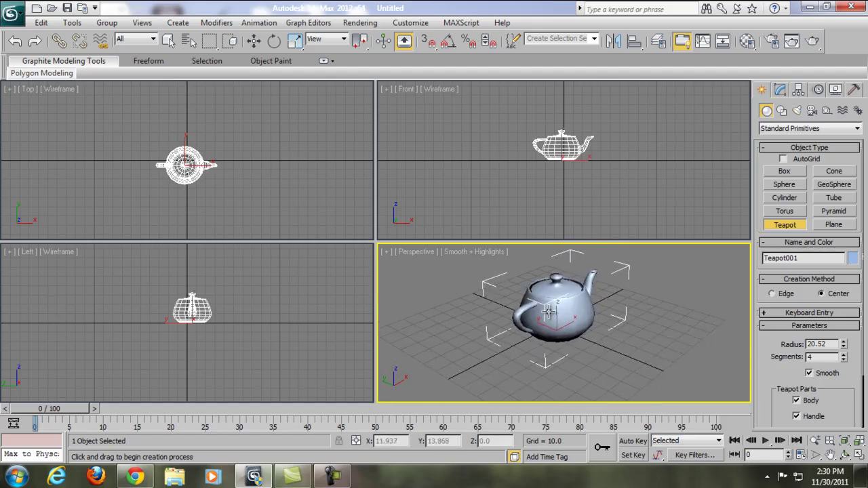
pyautogui.moveTo(548, 310); pyautogui.dragTo(575, 339, button='middle')
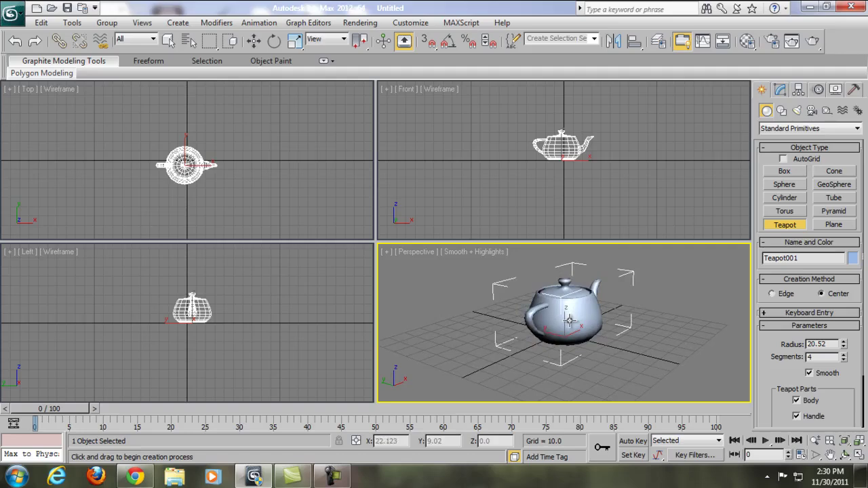
pyautogui.moveTo(570, 319)
pyautogui.keyDown('alt'); pyautogui.mouseDown(button='middle')
pyautogui.moveTo(501, 318)
pyautogui.moveTo(457, 298)
pyautogui.moveTo(655, 380)
pyautogui.moveTo(621, 303)
pyautogui.moveTo(461, 310)
pyautogui.moveTo(576, 371)
pyautogui.moveTo(710, 281)
pyautogui.moveTo(553, 256)
pyautogui.moveTo(576, 251)
pyautogui.moveTo(547, 365)
pyautogui.moveTo(553, 314)
pyautogui.mouseUp(button='middle'); pyautogui.keyUp('alt')
pyautogui.press('Delete')
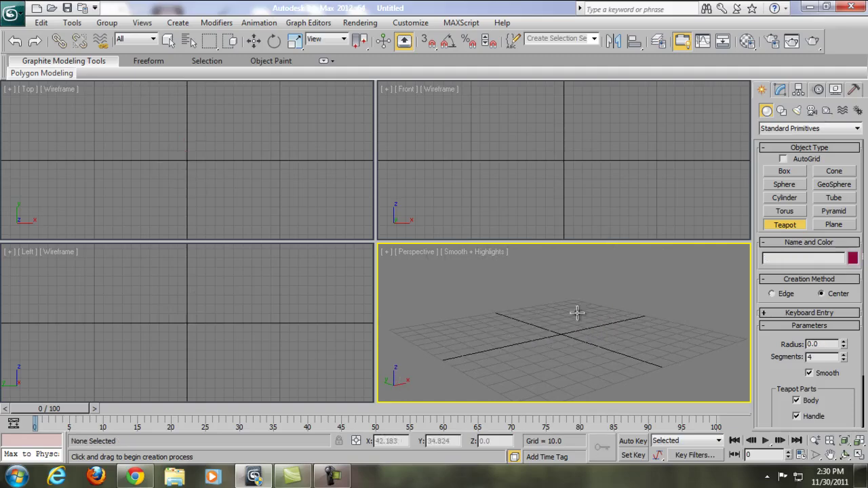
pyautogui.keyDown('alt'); pyautogui.moveTo(576, 338); pyautogui.dragTo(602, 329, button='middle'); pyautogui.keyUp('alt')
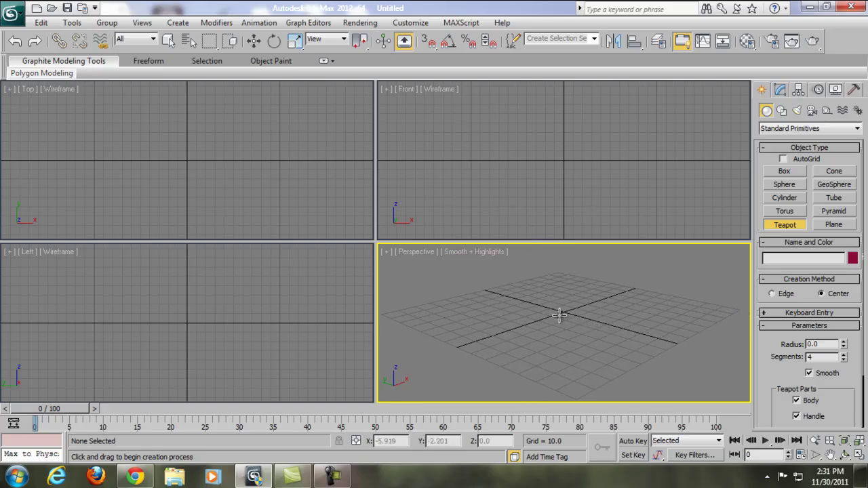
# Assign V-Ray Adv 2.00.03 as the production renderer in the render setup and close the dialog
pyautogui.press('F10')
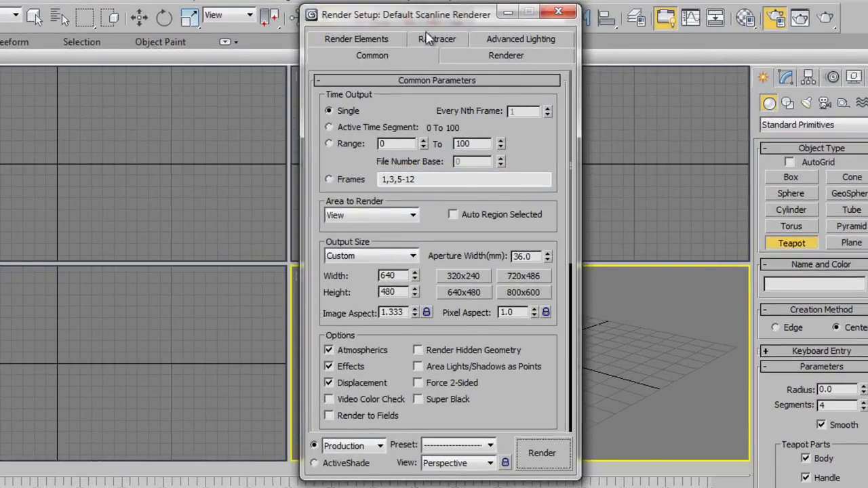
pyautogui.scroll(-5, 550, 399)
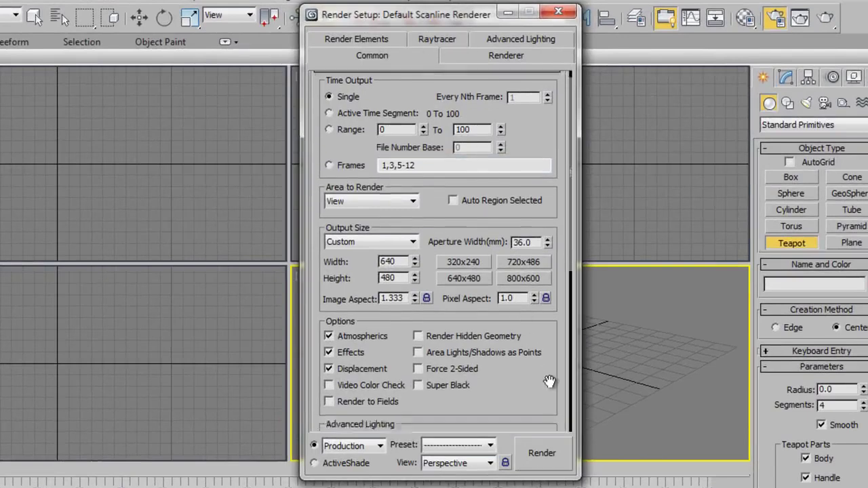
pyautogui.scroll(-2, 542, 386)
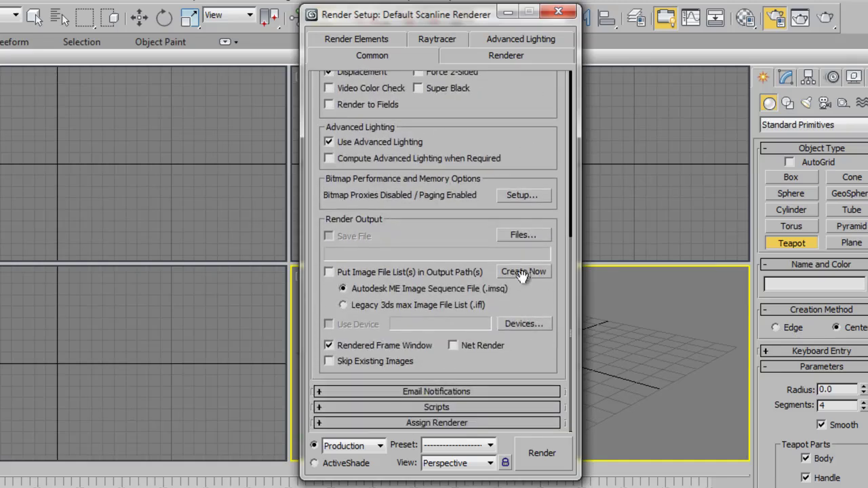
pyautogui.click(441, 424)
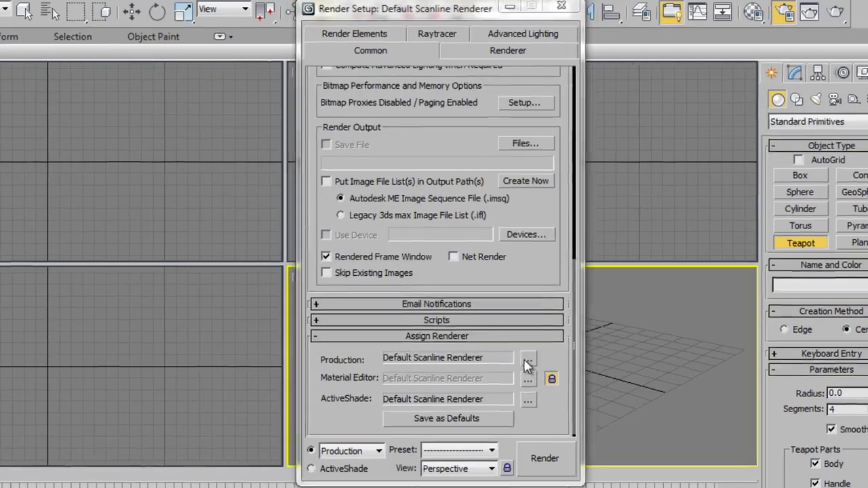
pyautogui.click(526, 357)
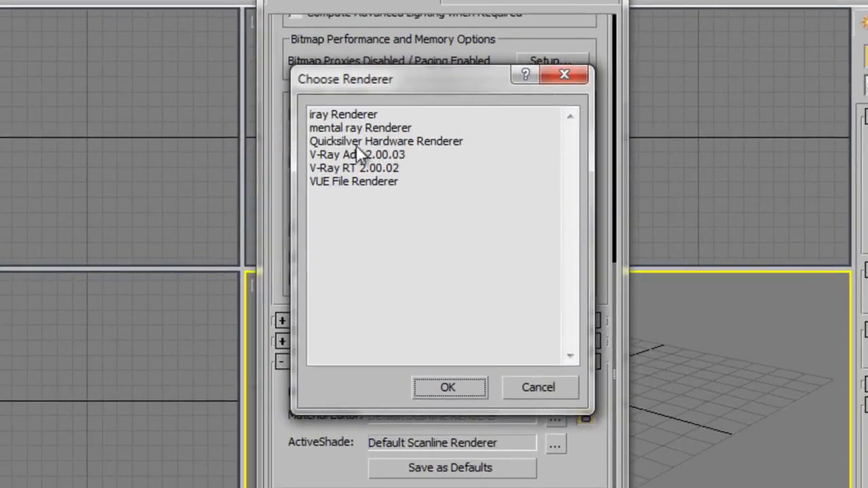
pyautogui.doubleClick(357, 156)
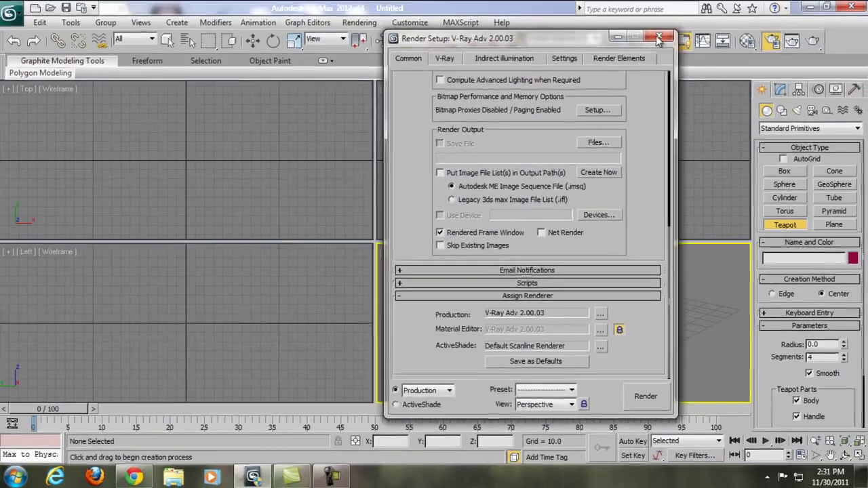
pyautogui.click(658, 39)
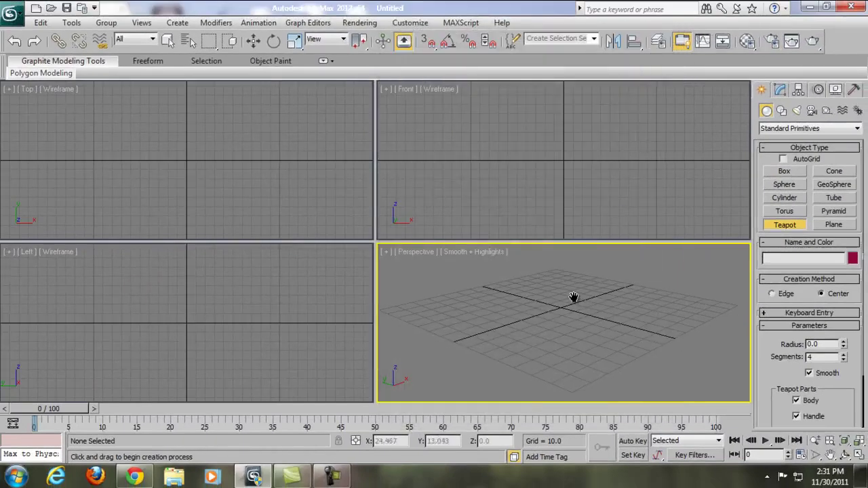
# Try a standard plane as the ground, enlarging it to about 424.6 long by 426.7 wide, and delete it
pyautogui.keyDown('alt'); pyautogui.moveTo(573, 297); pyautogui.dragTo(577, 316, button='middle'); pyautogui.keyUp('alt')
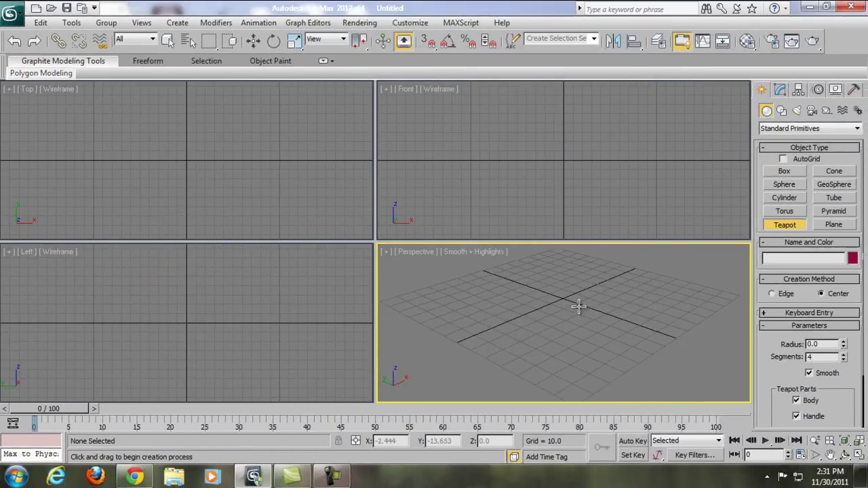
pyautogui.keyDown('alt'); pyautogui.moveTo(608, 306); pyautogui.dragTo(628, 312, button='middle'); pyautogui.keyUp('alt')
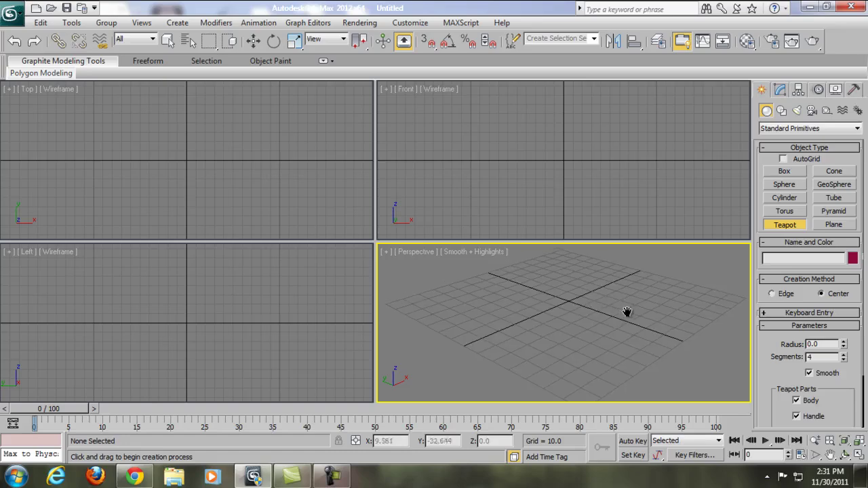
pyautogui.click(836, 226)
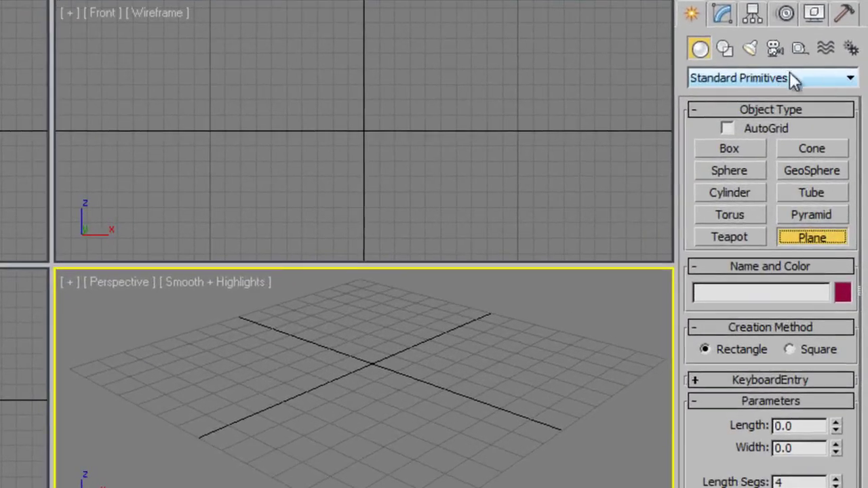
pyautogui.scroll(-2, 441, 343)
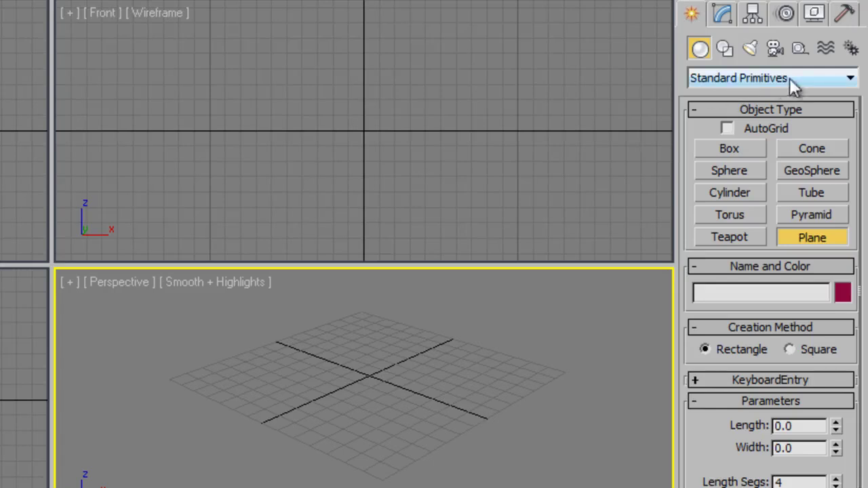
pyautogui.click(142, 368)
pyautogui.moveTo(212, 406); pyautogui.dragTo(572, 374)
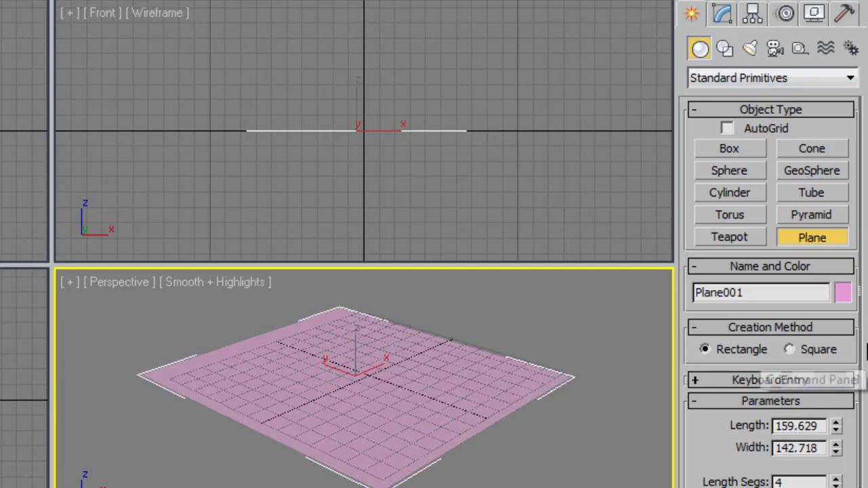
pyautogui.moveTo(836, 424); pyautogui.dragTo(821, 233)
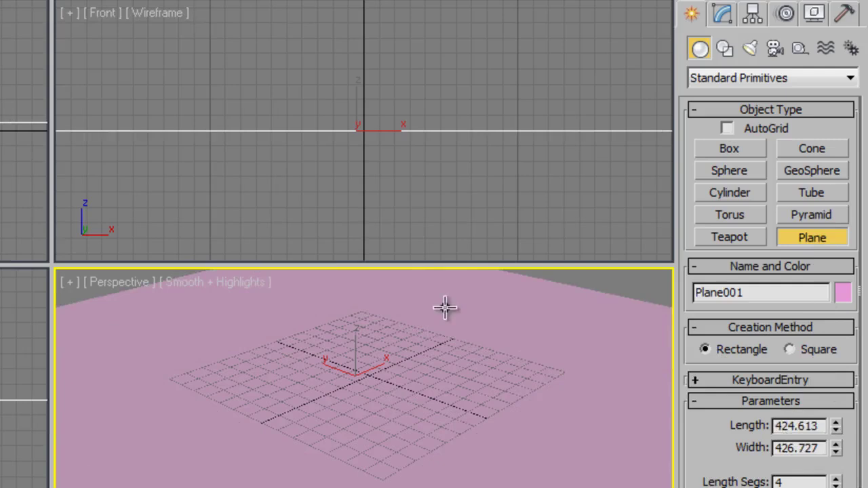
pyautogui.press('Delete')
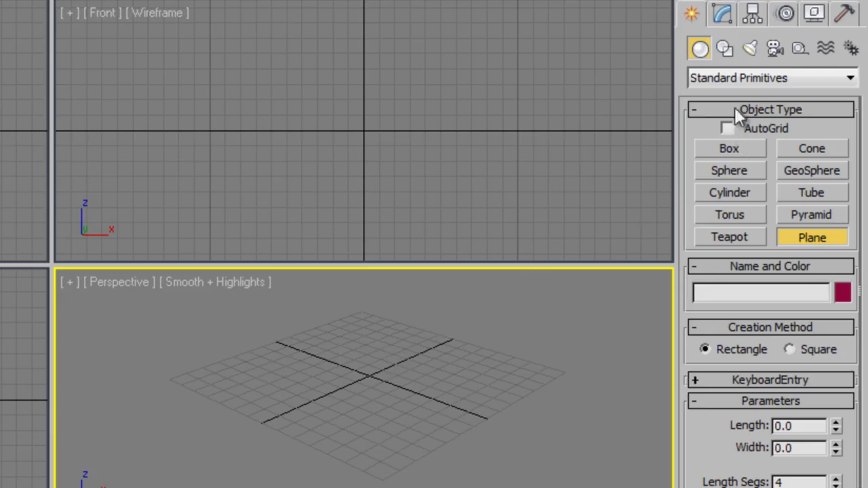
# Create a VRayPlane at the far-left corner of the grid in the Perspective viewport
pyautogui.click(724, 79)
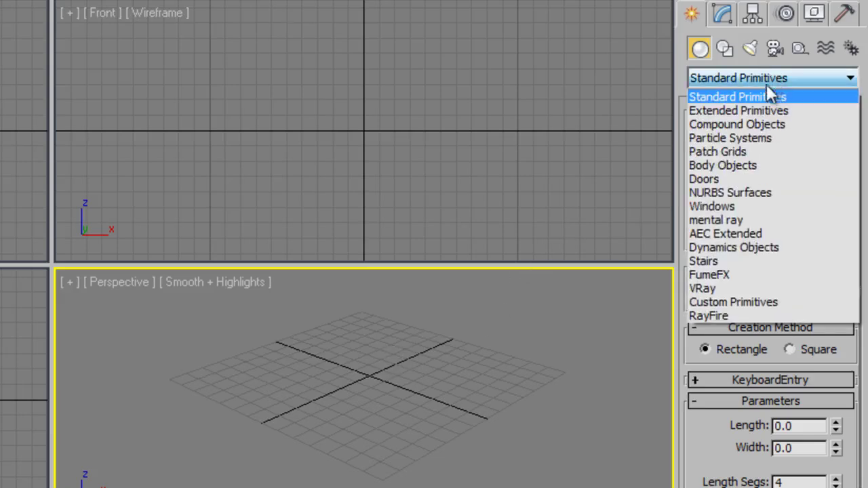
pyautogui.click(727, 288)
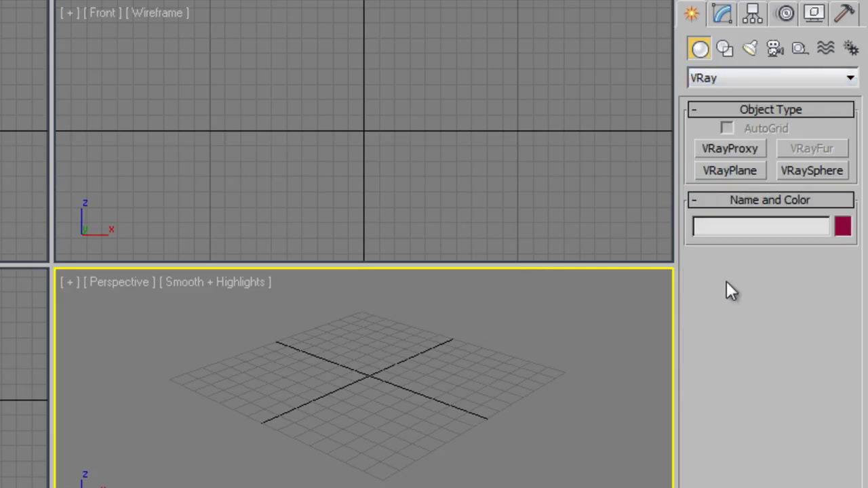
pyautogui.click(740, 173)
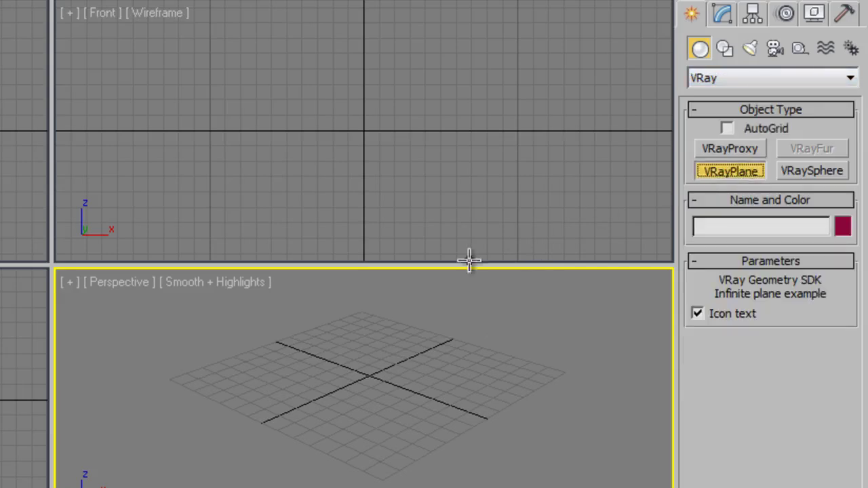
pyautogui.click(225, 374)
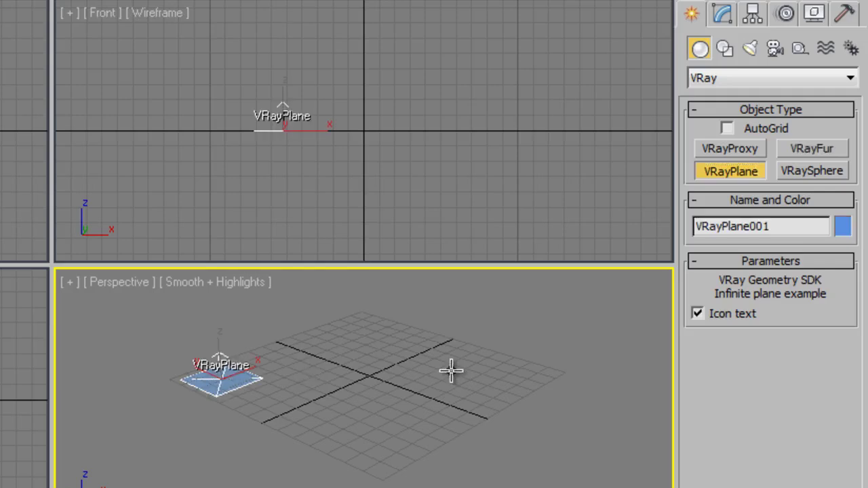
# Render the Perspective view from a low angle to check the infinite plane, and close the render and message windows
pyautogui.scroll(3, 355, 359)
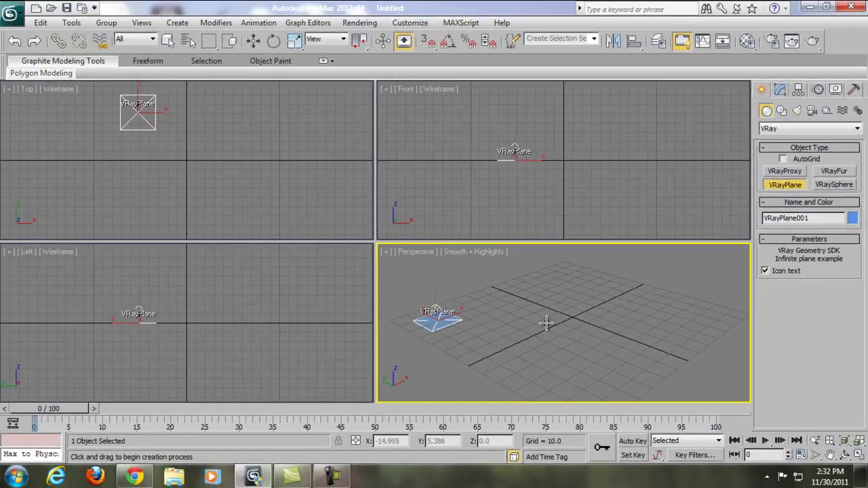
pyautogui.keyDown('alt'); pyautogui.moveTo(548, 337); pyautogui.dragTo(552, 310, button='middle'); pyautogui.keyUp('alt')
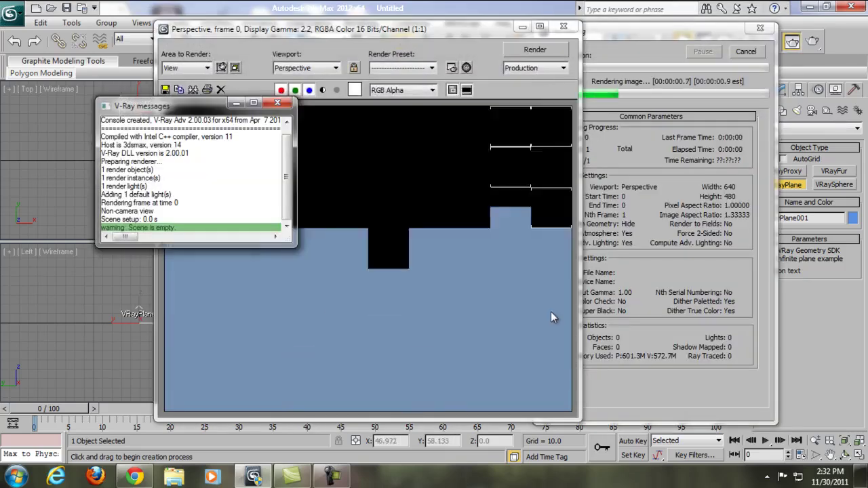
pyautogui.click(276, 102)
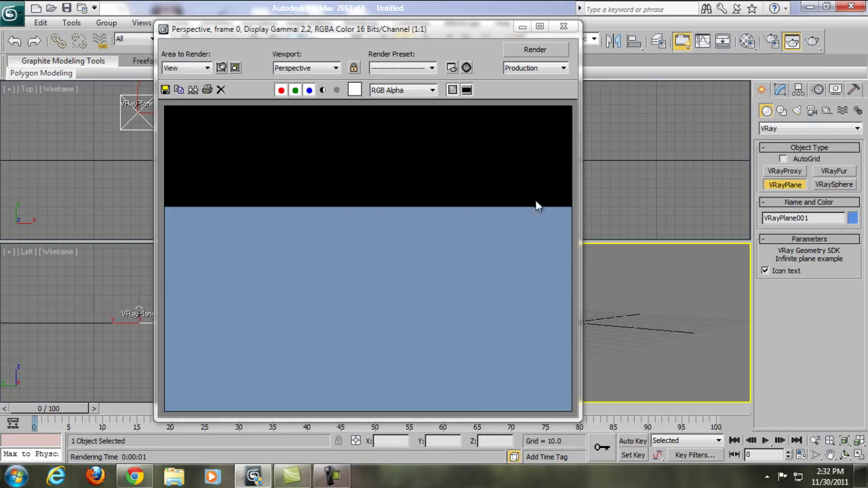
pyautogui.click(563, 26)
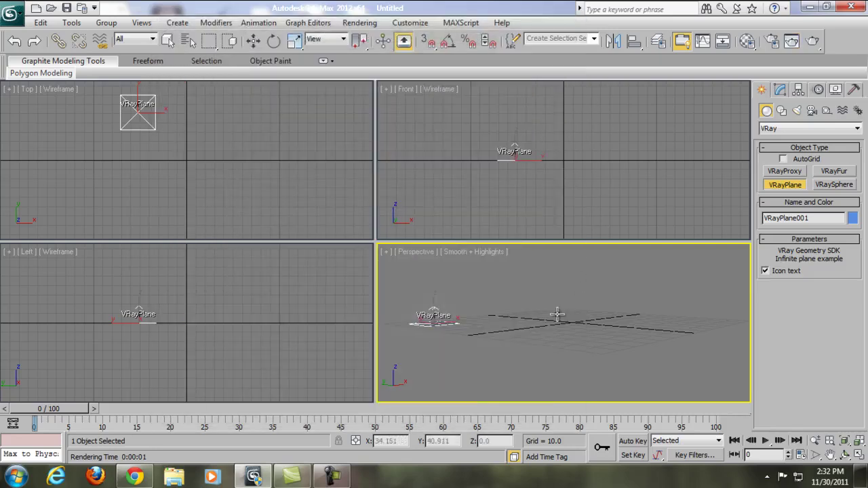
# Create a standard primitive teapot with a radius of about 16.9 at the grid centre in the Perspective viewport
pyautogui.keyDown('alt'); pyautogui.moveTo(555, 316); pyautogui.dragTo(576, 334, button='middle'); pyautogui.keyUp('alt')
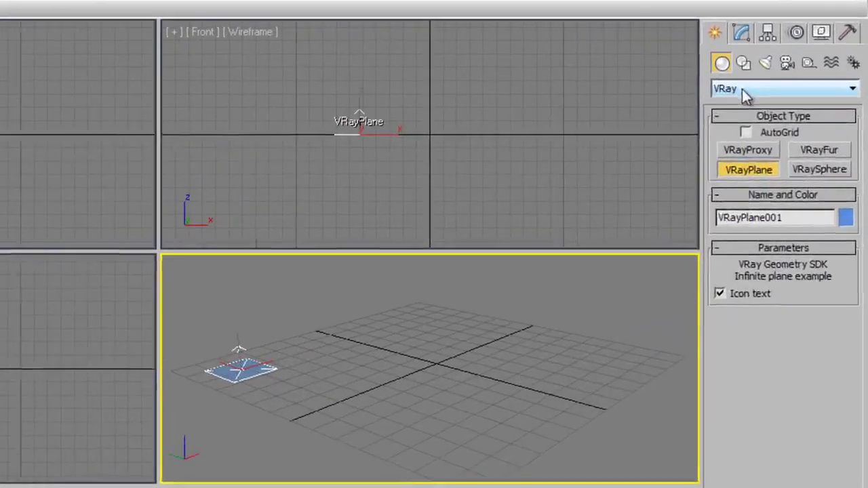
pyautogui.click(780, 130)
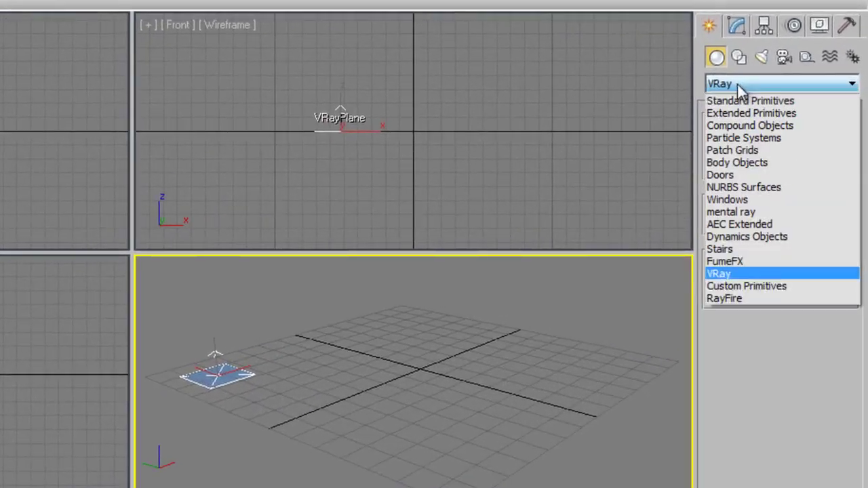
pyautogui.click(754, 100)
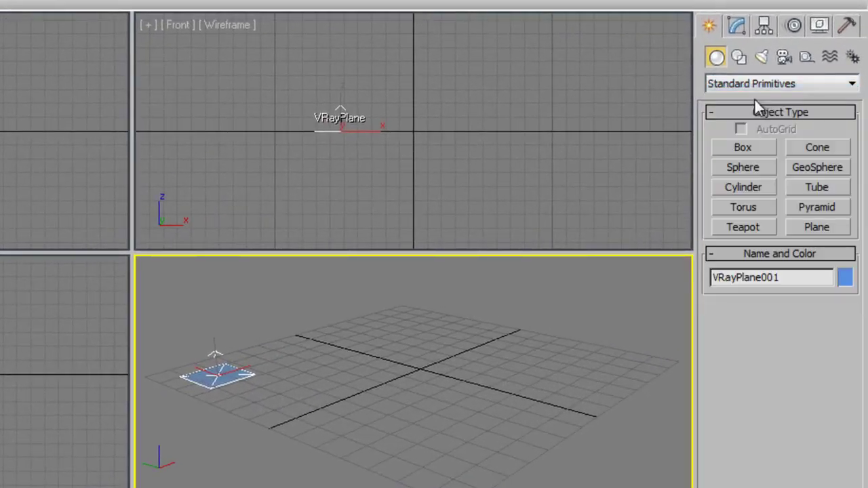
pyautogui.click(744, 227)
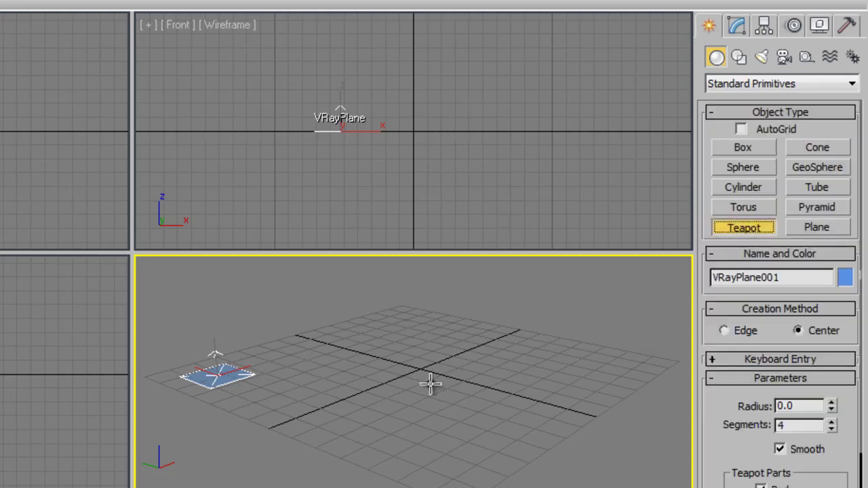
pyautogui.scroll(4, 377, 388)
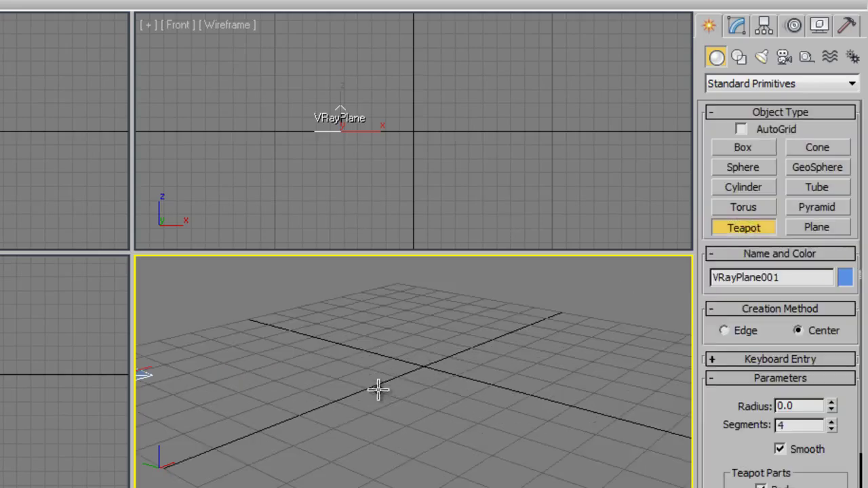
pyautogui.click(415, 380)
pyautogui.moveTo(415, 381); pyautogui.dragTo(418, 359)
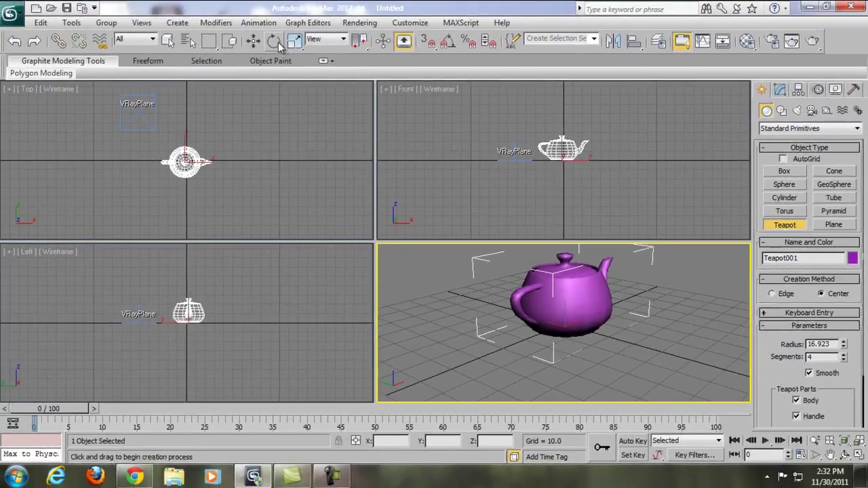
# Rotate the teapot about -75° around its Z axis and set its segments to 16
pyautogui.click(275, 41)
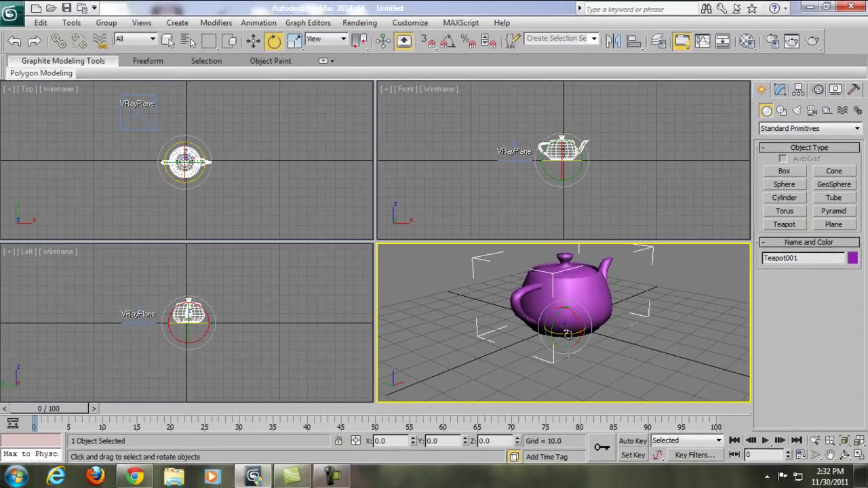
pyautogui.moveTo(565, 333); pyautogui.dragTo(468, 302)
pyautogui.scroll(5, 596, 310)
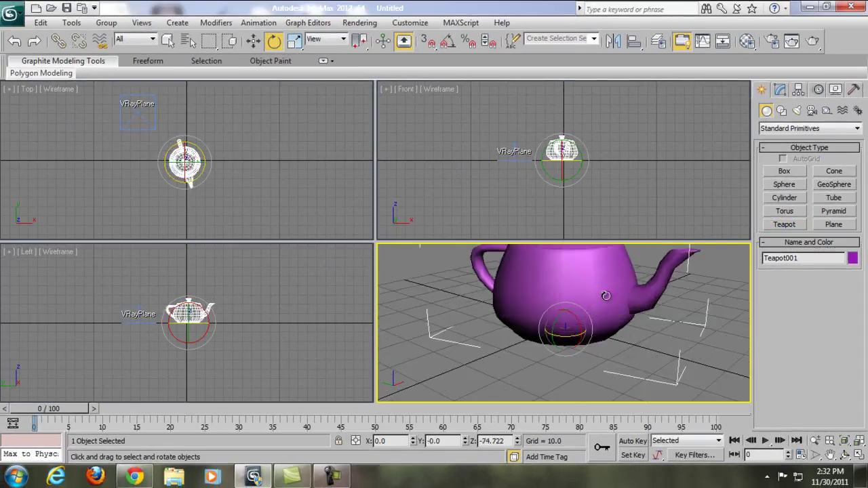
pyautogui.moveTo(611, 294); pyautogui.dragTo(565, 337, button='middle')
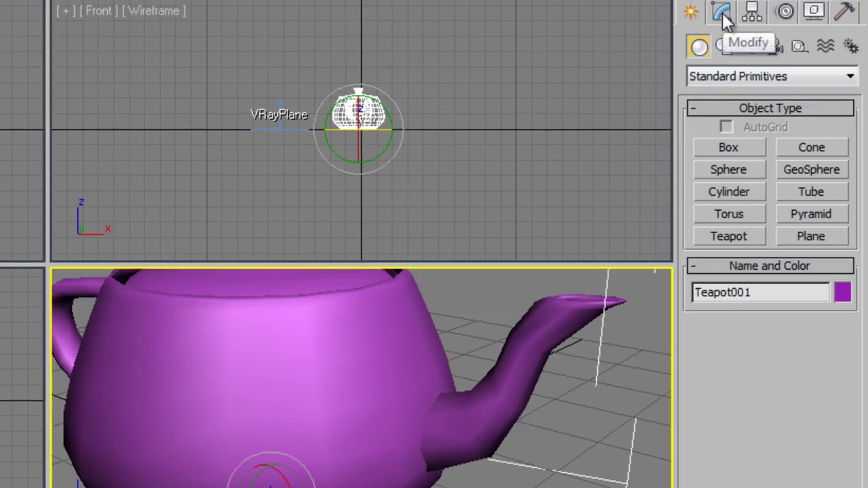
pyautogui.click(722, 15)
pyautogui.moveTo(826, 341); pyautogui.dragTo(819, 203)
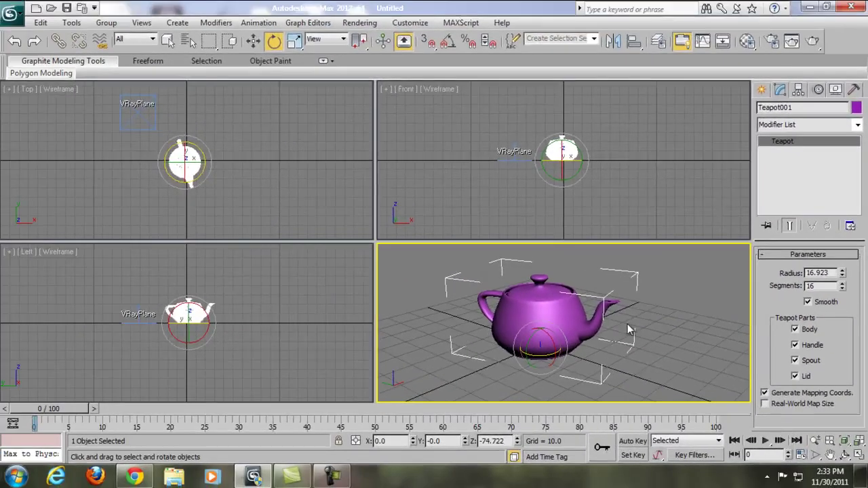
# Render the Perspective view to check the smoothed teapot, and close the message and render windows
pyautogui.hotkey('shift', 'q')
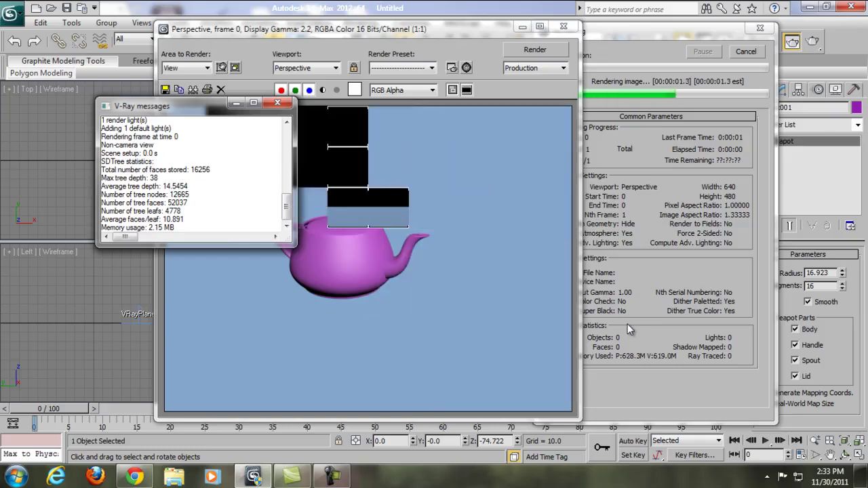
pyautogui.click(277, 103)
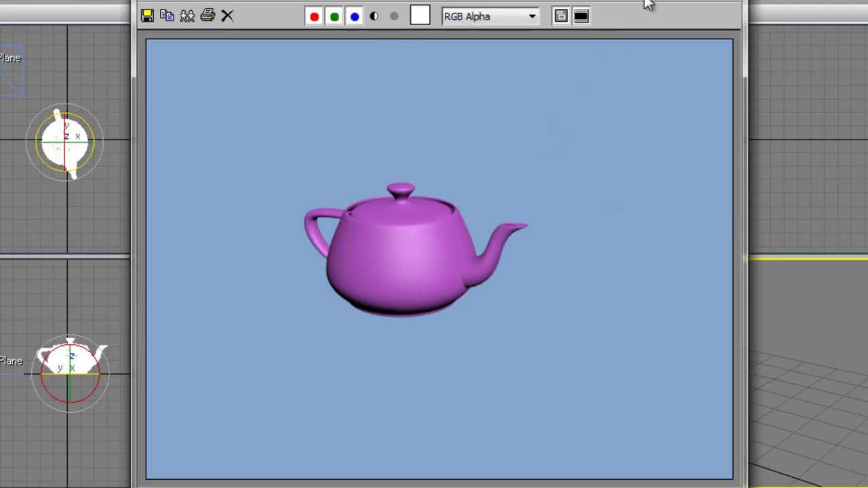
pyautogui.click(733, 1)
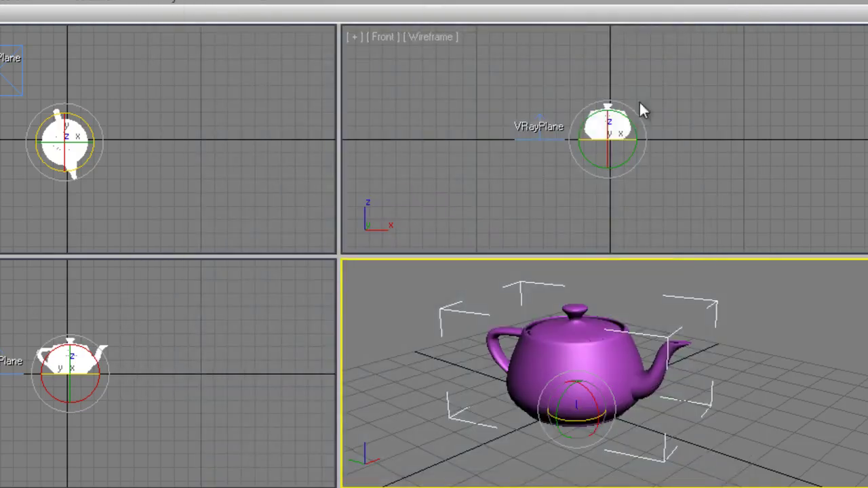
# Activate the Move tool and show safe frames in the Perspective viewport
pyautogui.keyDown('alt'); pyautogui.moveTo(645, 372); pyautogui.dragTo(663, 371, button='middle'); pyautogui.keyUp('alt')
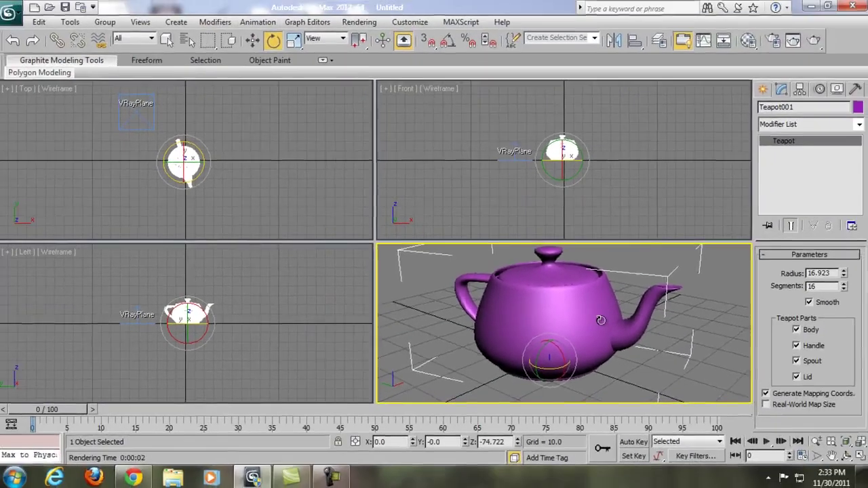
pyautogui.scroll(-3, 663, 369)
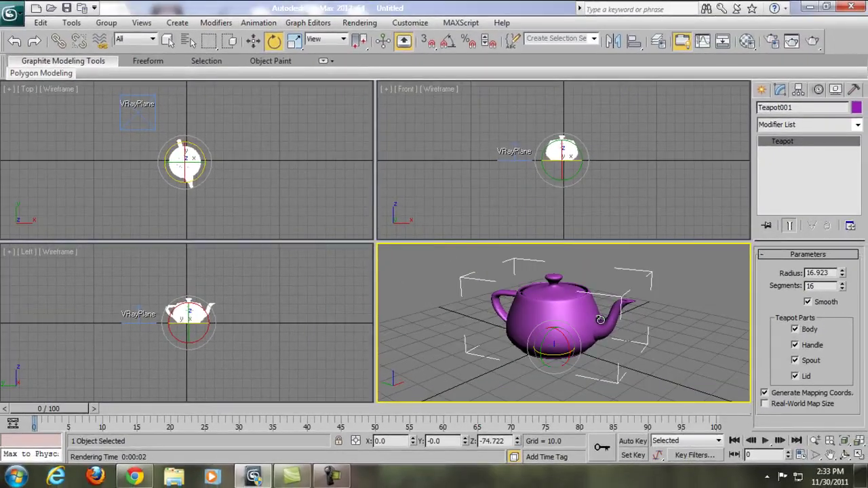
pyautogui.click(252, 42)
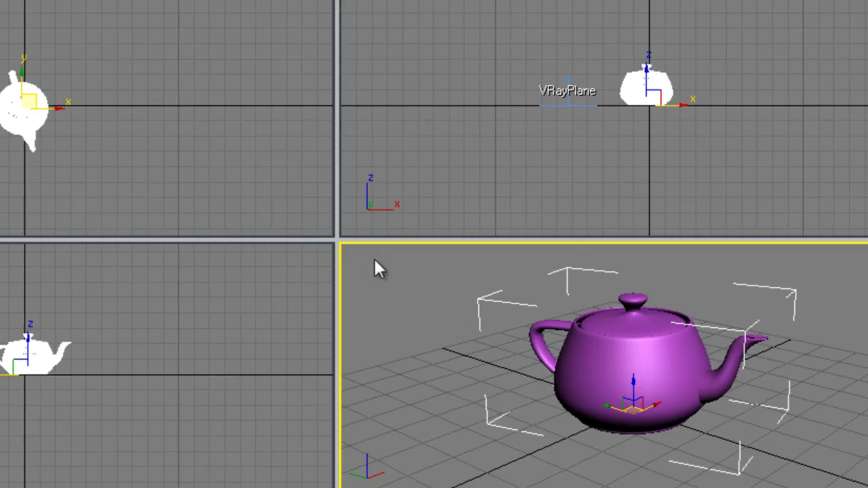
pyautogui.click(378, 267)
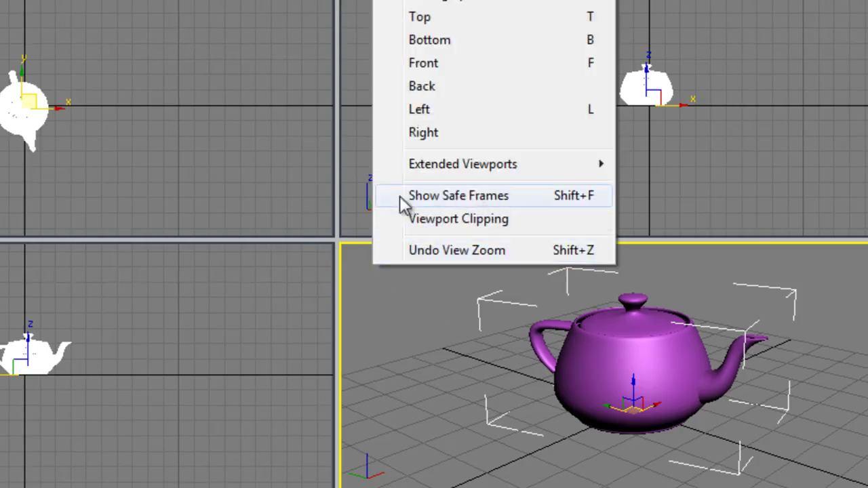
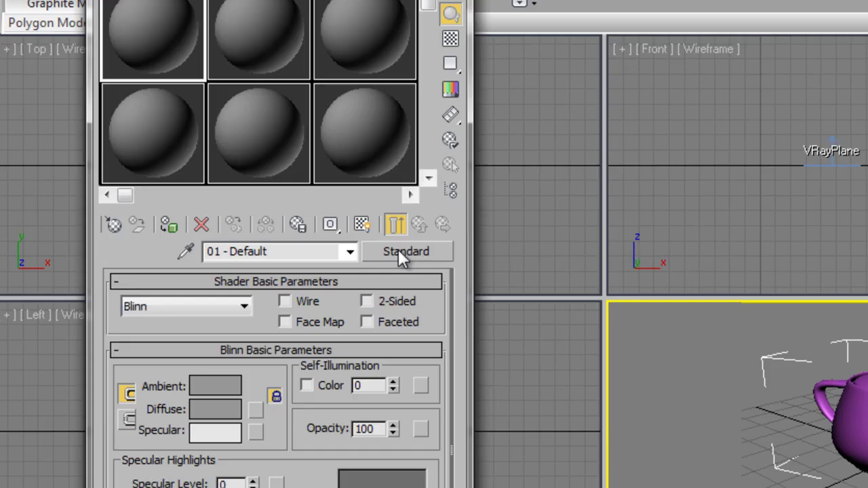
# Change the 01 - Default material to a VRayMtl and assign it to the teapot
pyautogui.click(400, 253)
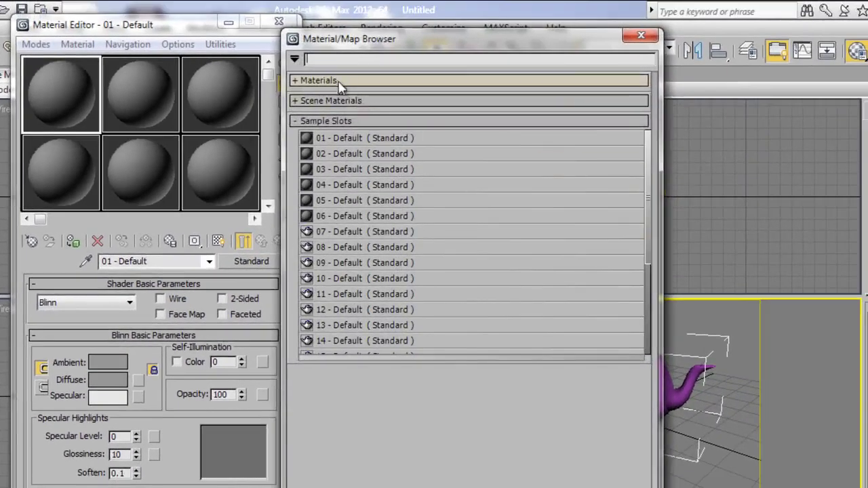
pyautogui.click(336, 81)
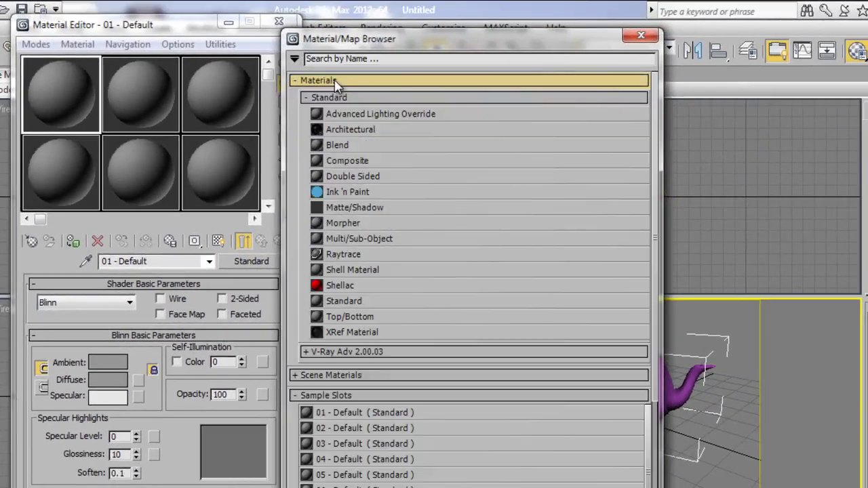
pyautogui.click(373, 352)
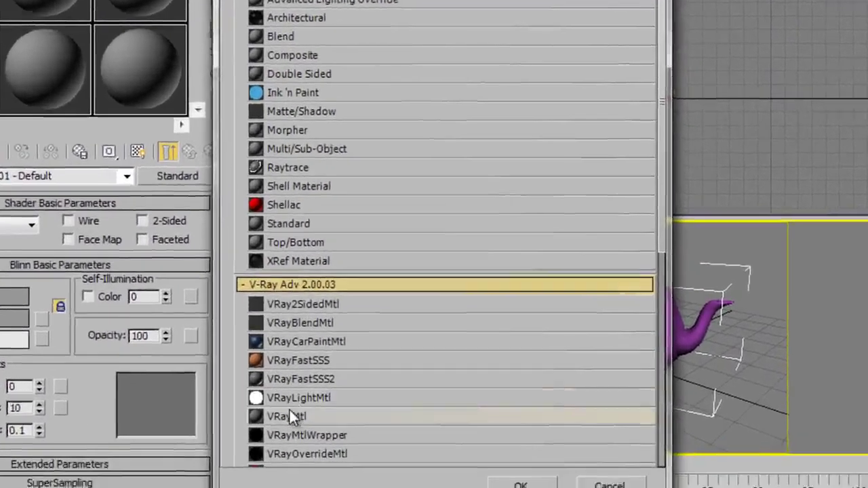
pyautogui.click(360, 461)
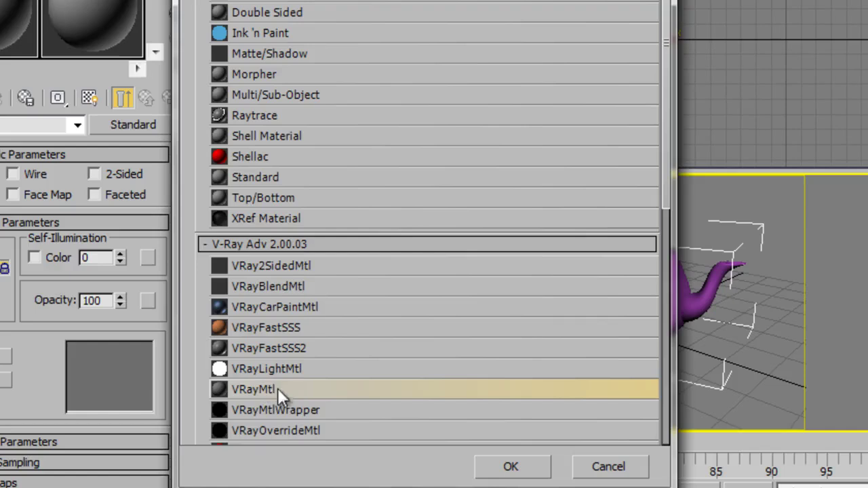
pyautogui.doubleClick(271, 390)
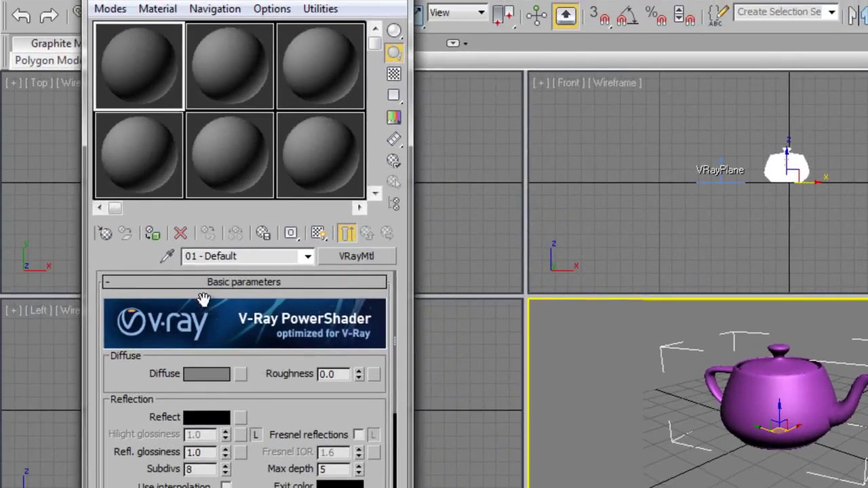
pyautogui.moveTo(139, 65); pyautogui.dragTo(752, 394)
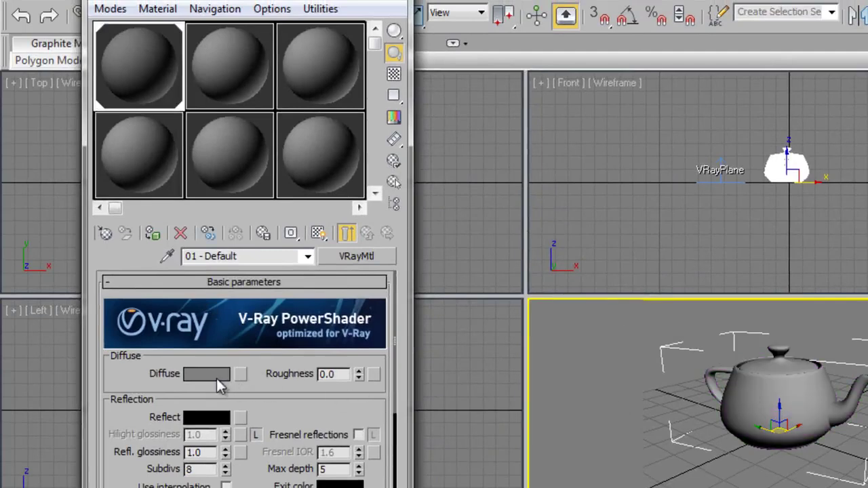
# Set the teapot material's diffuse colour to a fully saturated blue
pyautogui.click(218, 377)
pyautogui.moveTo(477, 91); pyautogui.dragTo(449, 69)
pyautogui.moveTo(521, 139); pyautogui.dragTo(522, 72)
pyautogui.click(651, 220)
# Set the teapot material's reflection colour to a dark grey with RGB values of 86
pyautogui.click(209, 418)
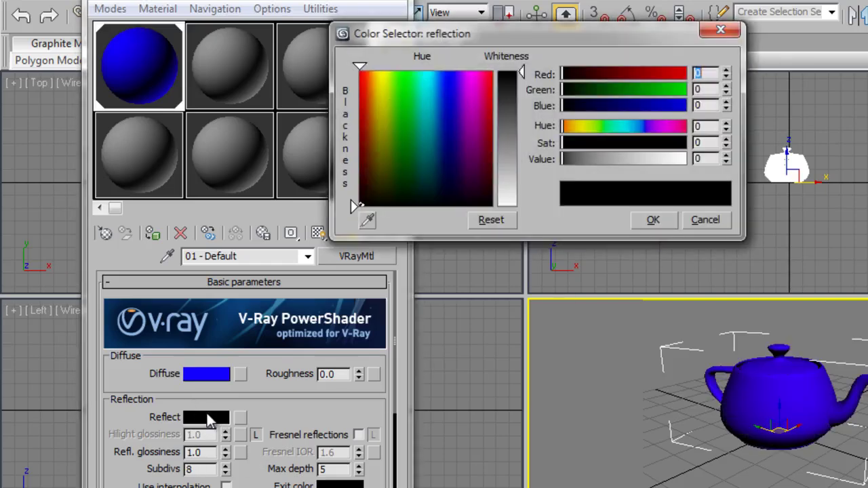
pyautogui.moveTo(524, 74)
pyautogui.mouseDown()
pyautogui.moveTo(520, 120)
pyautogui.moveTo(524, 72)
pyautogui.mouseUp()
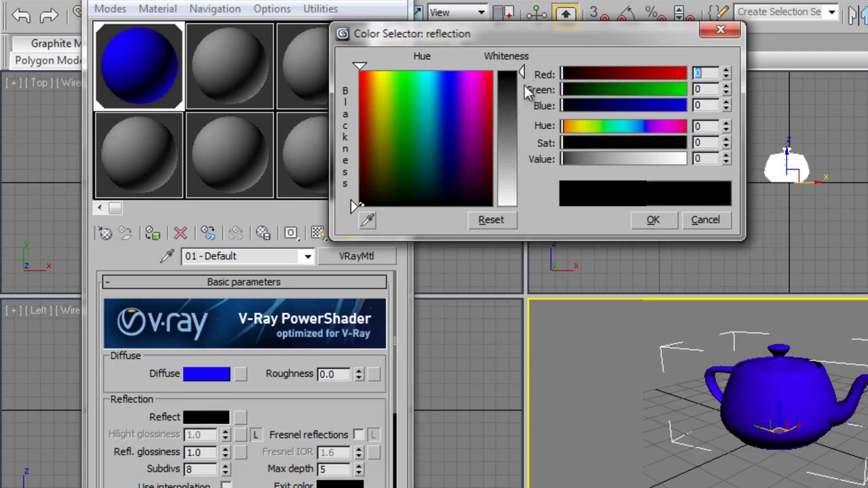
pyautogui.moveTo(571, 45); pyautogui.dragTo(565, 70)
pyautogui.moveTo(519, 99); pyautogui.dragTo(522, 141)
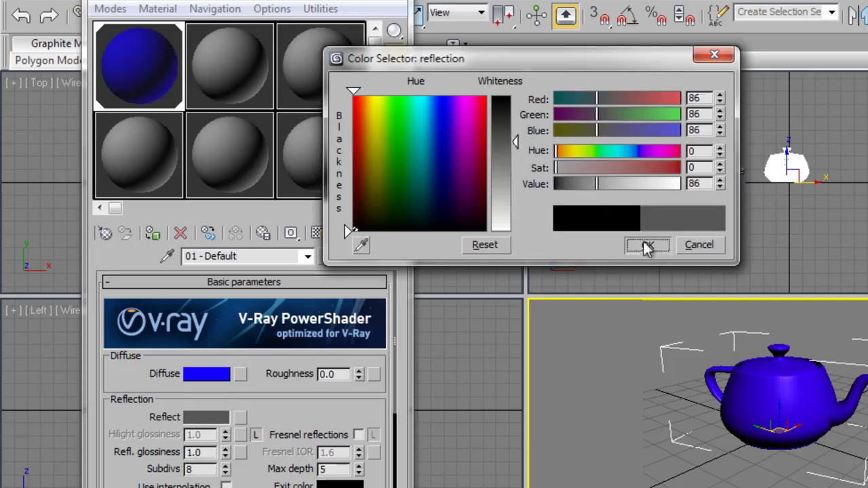
pyautogui.click(646, 247)
# Render the Perspective view to check the reflective blue teapot, and close the message and render windows
pyautogui.moveTo(269, 402); pyautogui.dragTo(314, 410)
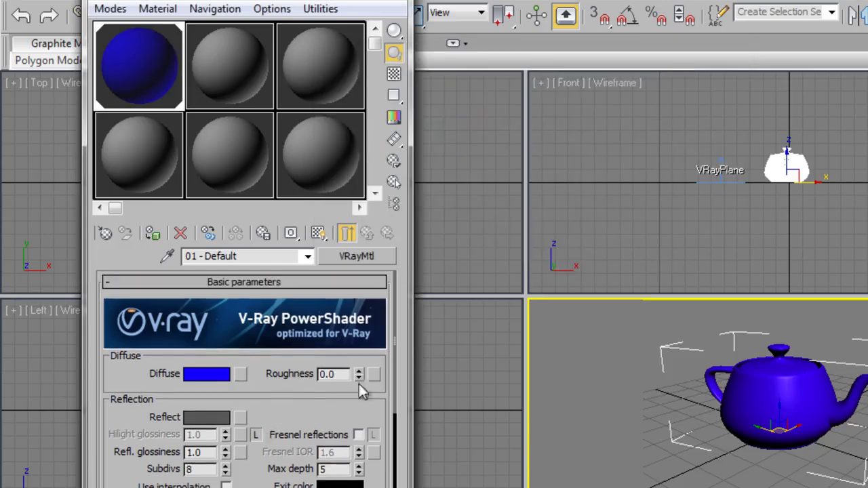
pyautogui.hotkey('shift', 'q')
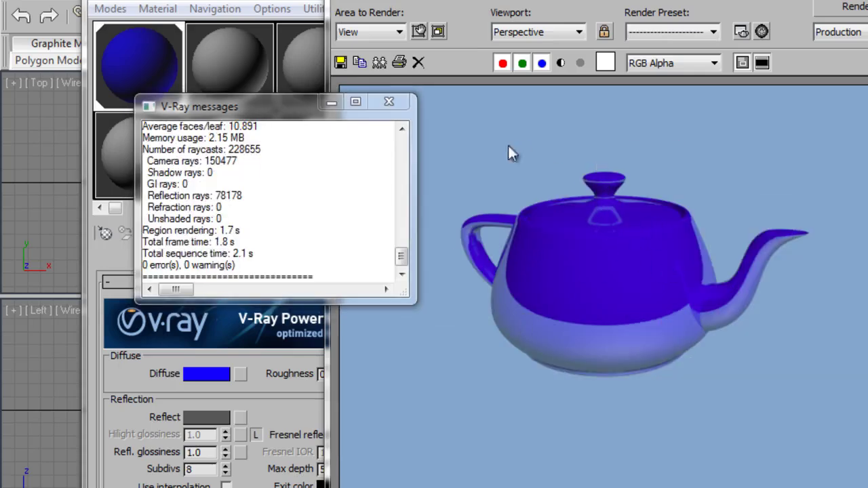
pyautogui.click(389, 102)
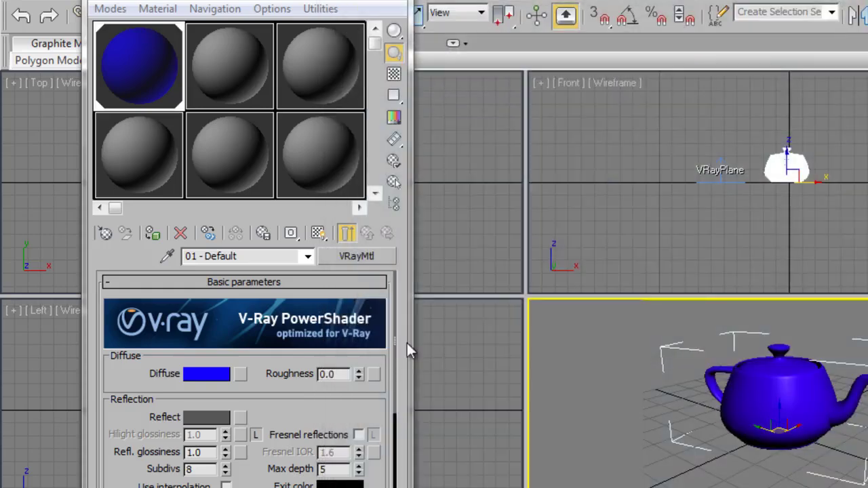
# Change the 02 - Default material to a VRayMtl
pyautogui.moveTo(683, 425); pyautogui.dragTo(793, 447, button='middle')
pyautogui.click(226, 85)
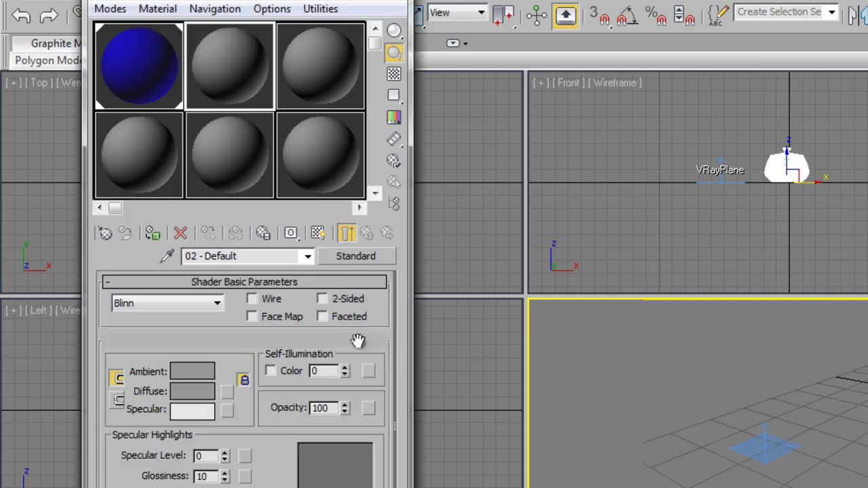
pyautogui.click(361, 259)
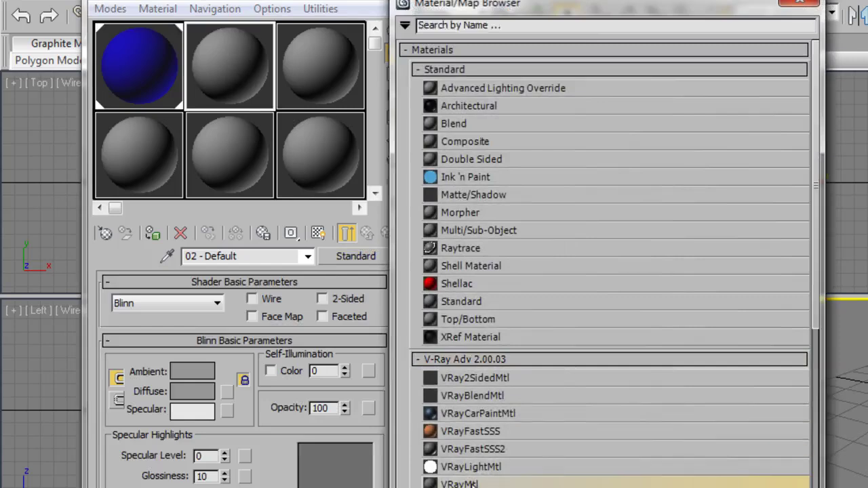
pyautogui.doubleClick(474, 479)
# Give the 02 - Default material a brown diffuse colour (RGB 135, 92, 45) and a nearly black grey reflection
pyautogui.click(206, 377)
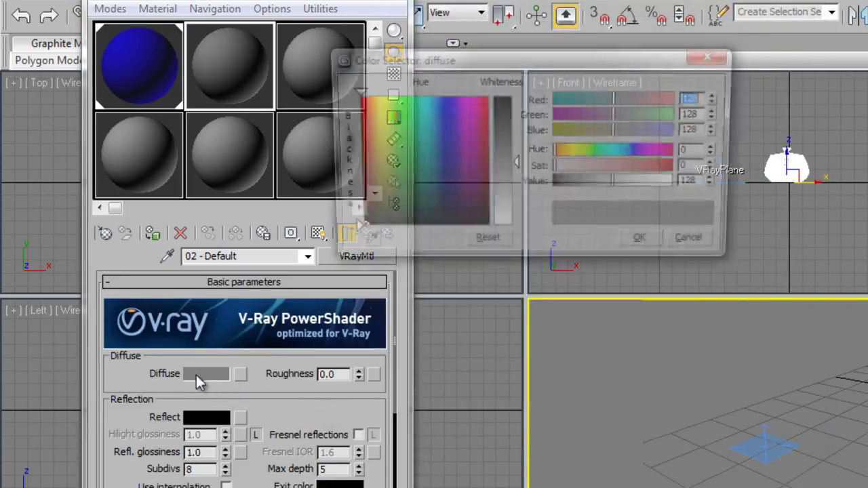
pyautogui.click(370, 158)
pyautogui.moveTo(370, 161); pyautogui.dragTo(365, 174)
pyautogui.moveTo(516, 165); pyautogui.dragTo(516, 120)
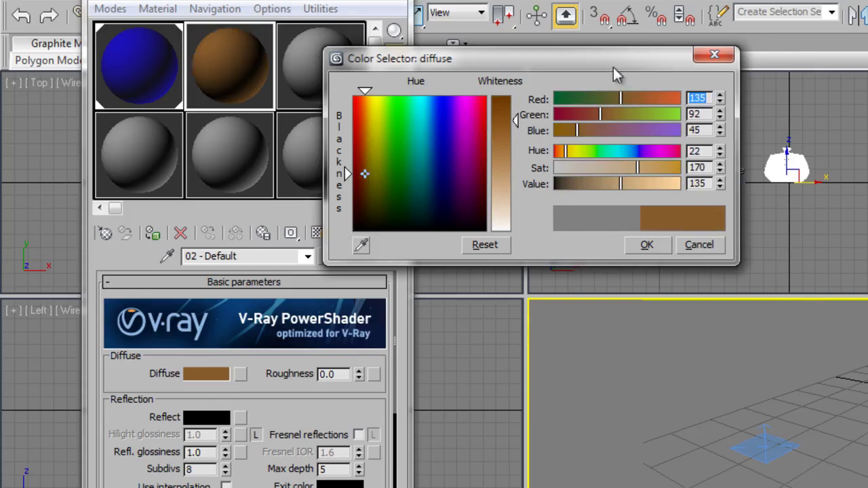
pyautogui.moveTo(614, 67); pyautogui.dragTo(666, 101)
pyautogui.click(699, 281)
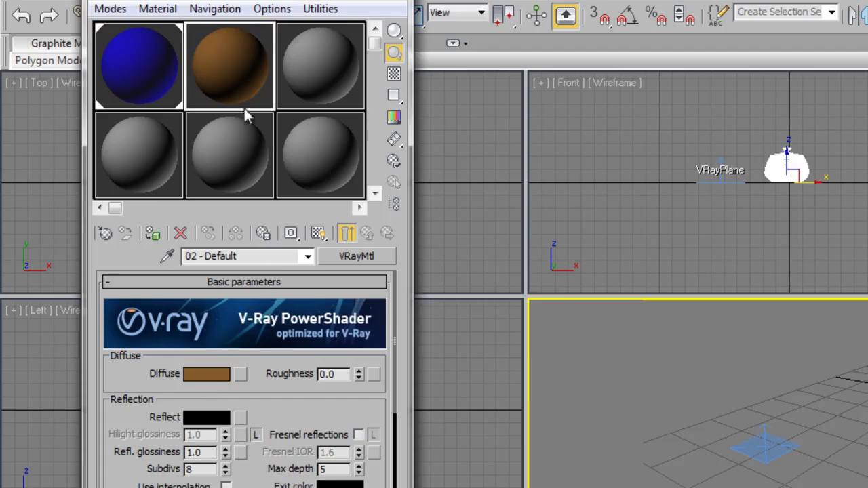
pyautogui.click(210, 419)
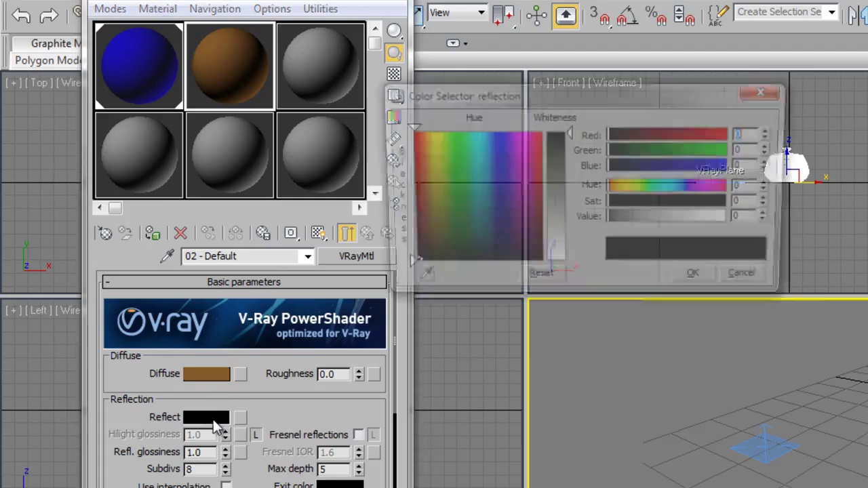
pyautogui.moveTo(571, 133); pyautogui.dragTo(570, 141)
pyautogui.click(700, 280)
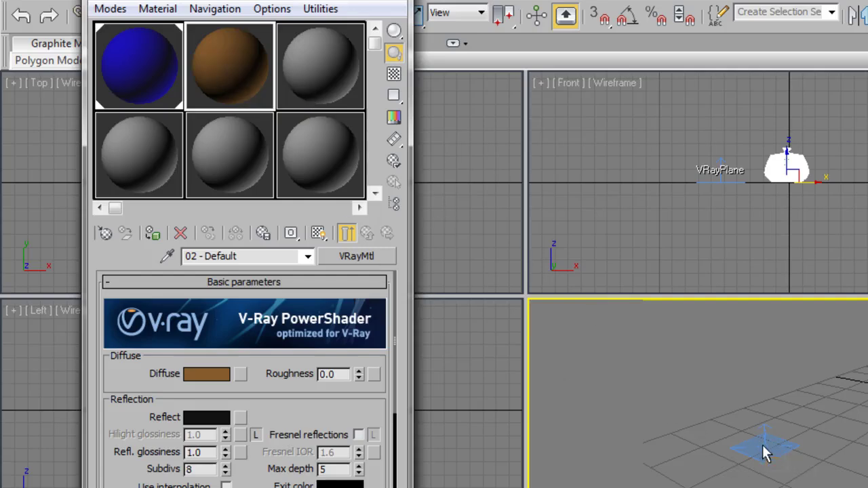
# Assign the brown material to the VRayPlane, render the Perspective view, and close the render and message windows
pyautogui.scroll(5, 765, 453)
pyautogui.moveTo(765, 453); pyautogui.dragTo(746, 450, button='middle')
pyautogui.press('F9')
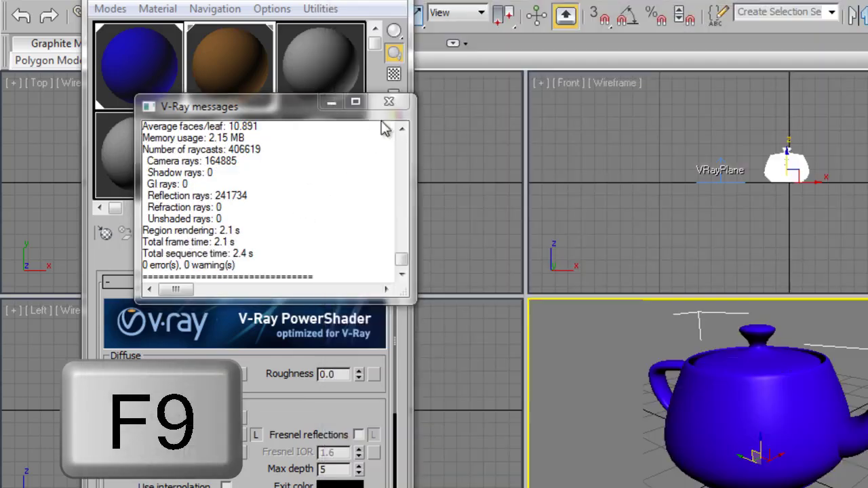
pyautogui.click(389, 101)
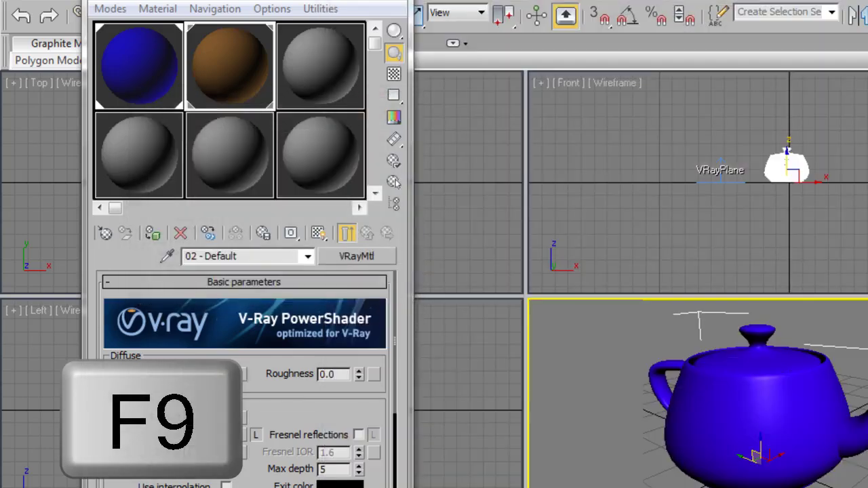
# Lighten the brown material's reflection colour to a dark grey, re-render the Perspective view, and close the render and message windows
pyautogui.click(210, 416)
pyautogui.moveTo(565, 146); pyautogui.dragTo(564, 156)
pyautogui.click(744, 281)
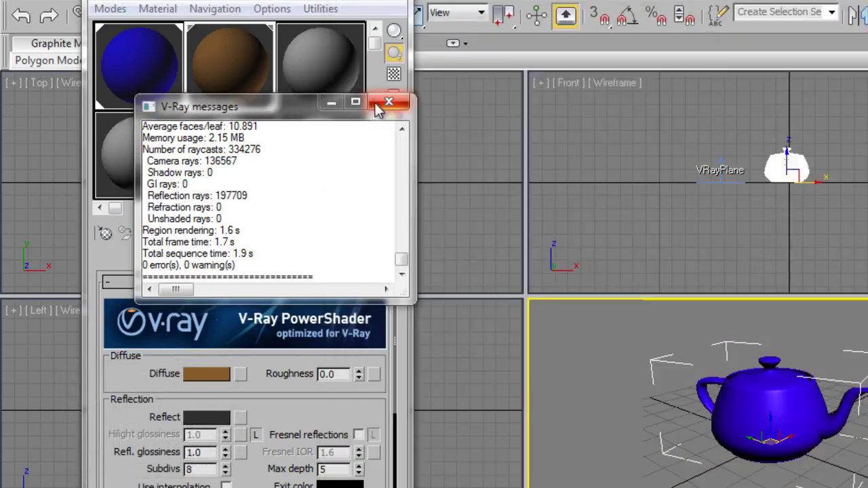
pyautogui.click(389, 101)
pyautogui.moveTo(806, 452); pyautogui.dragTo(745, 444, button='middle')
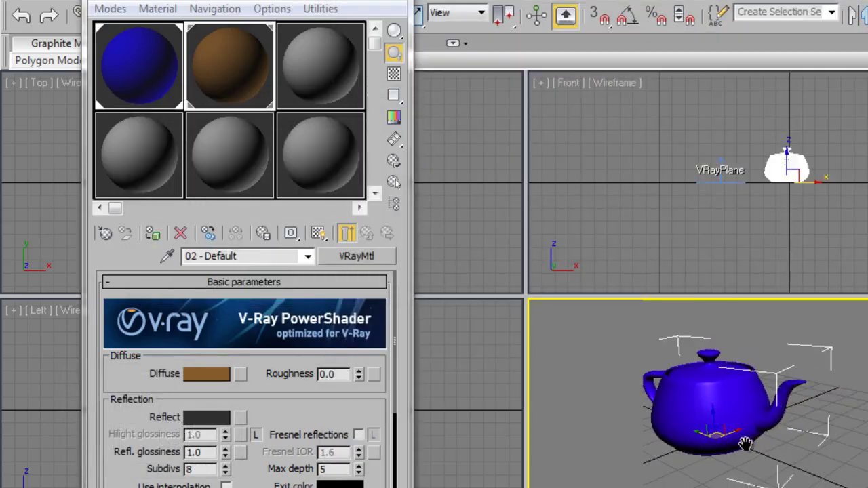
# Clone the blue teapot as one independent copy placed beside the original on the spout side
pyautogui.press('shift')
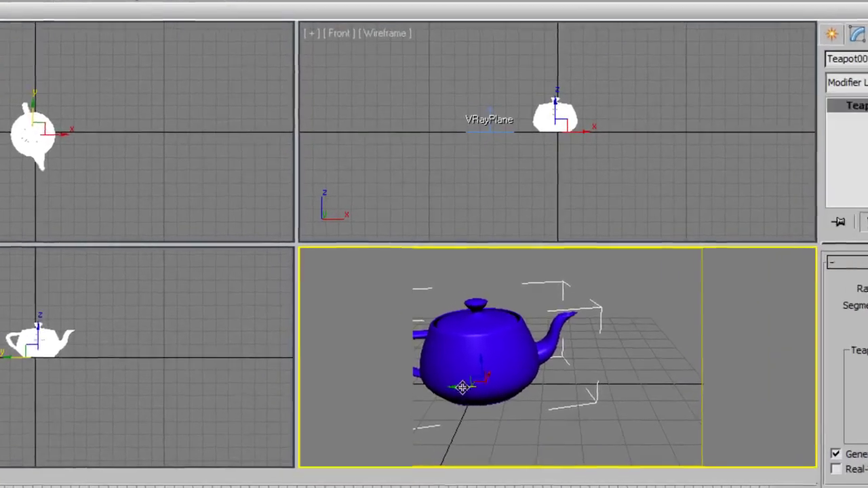
pyautogui.keyDown('shift'); pyautogui.moveTo(455, 363); pyautogui.dragTo(541, 363); pyautogui.keyUp('shift')
pyautogui.moveTo(571, 395)
pyautogui.keyDown('shift'); pyautogui.mouseDown()
pyautogui.moveTo(641, 400)
pyautogui.moveTo(632, 404)
pyautogui.mouseUp(); pyautogui.keyUp('shift')
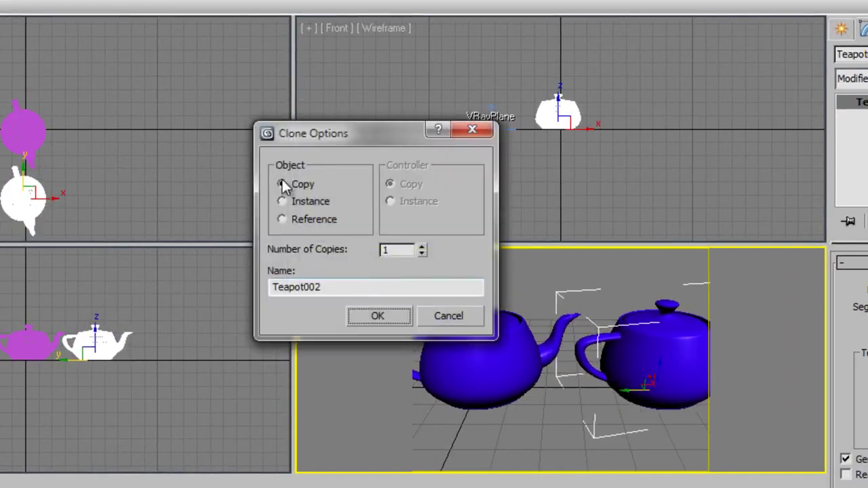
pyautogui.click(374, 315)
# Rotate the copied teapot about its vertical axis so it faces a different direction from the original
pyautogui.scroll(-2, 546, 381)
pyautogui.moveTo(546, 380); pyautogui.dragTo(539, 393, button='middle')
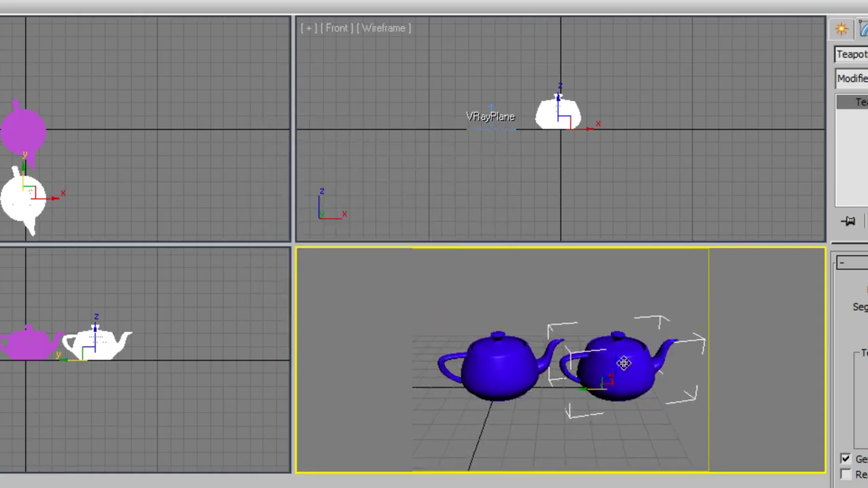
pyautogui.press('e')
pyautogui.moveTo(604, 393); pyautogui.dragTo(525, 401)
pyautogui.keyDown('alt'); pyautogui.moveTo(525, 400); pyautogui.dragTo(560, 417, button='middle'); pyautogui.keyUp('alt')
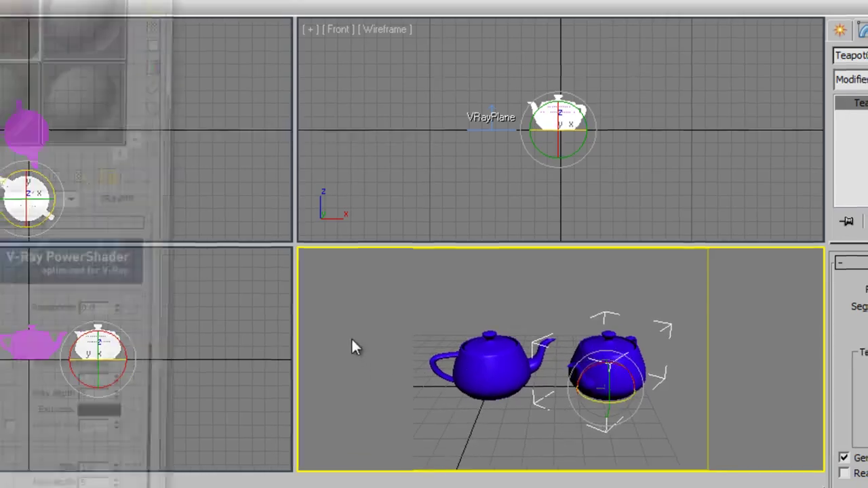
# Change the 03 - Default material to a VRayMtl
pyautogui.press('m')
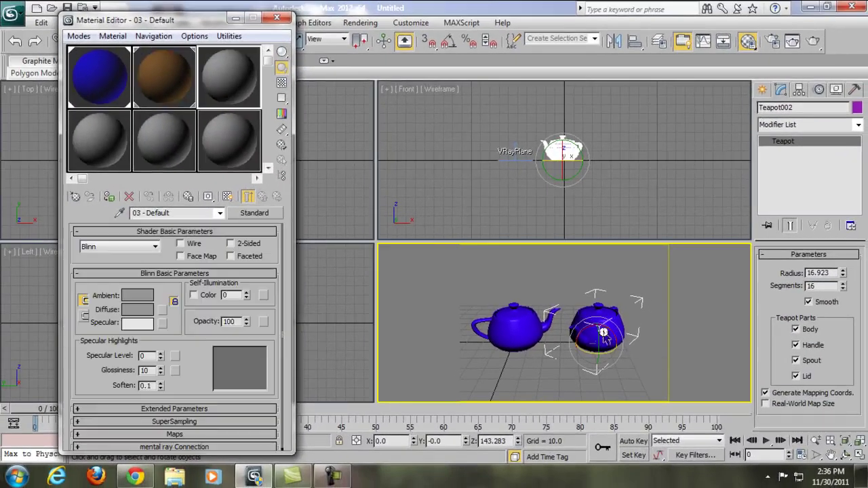
pyautogui.scroll(2, 603, 334)
pyautogui.scroll(-2, 614, 310)
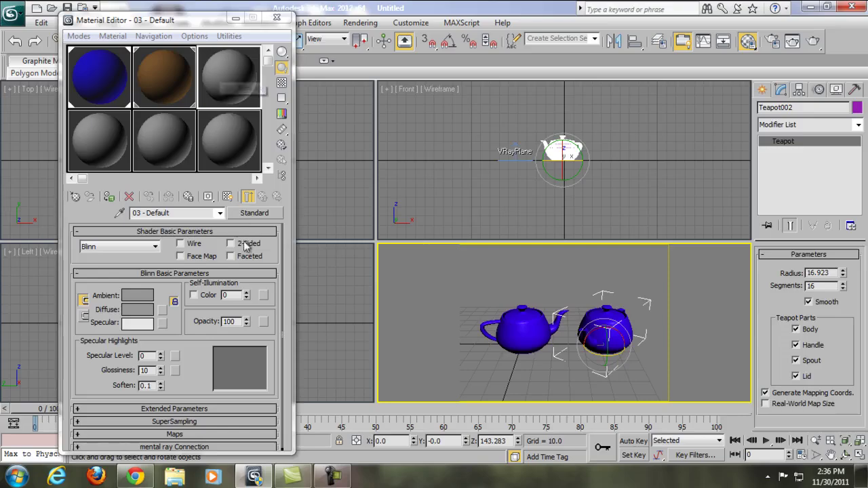
pyautogui.click(250, 213)
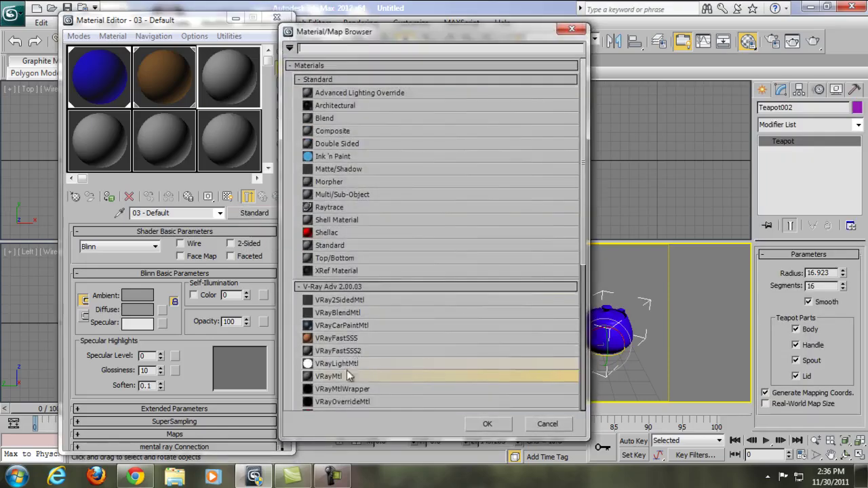
pyautogui.doubleClick(345, 370)
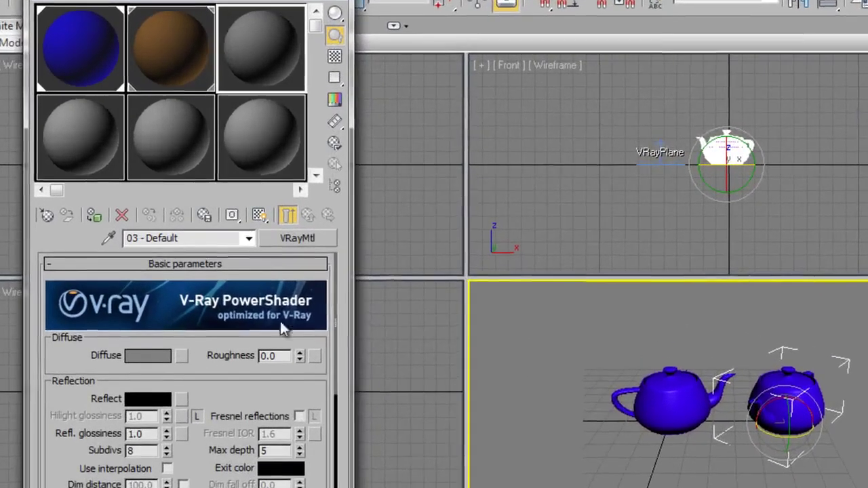
# Give the 03 - Default material a pure white diffuse colour (255) and a dark grey reflection with value 47
pyautogui.click(134, 356)
pyautogui.moveTo(513, 182); pyautogui.dragTo(512, 250)
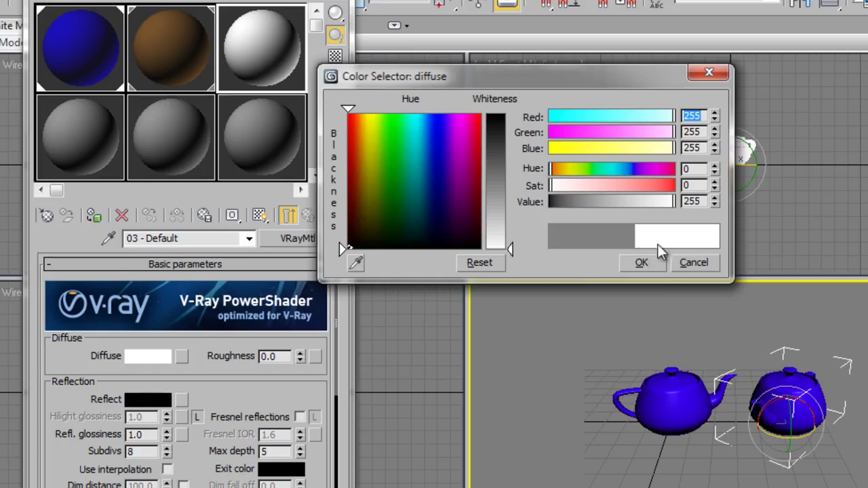
pyautogui.click(650, 263)
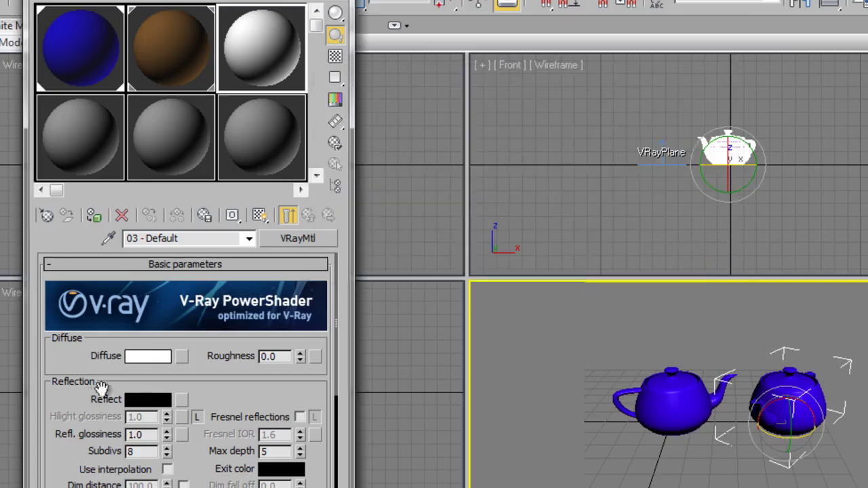
pyautogui.click(151, 400)
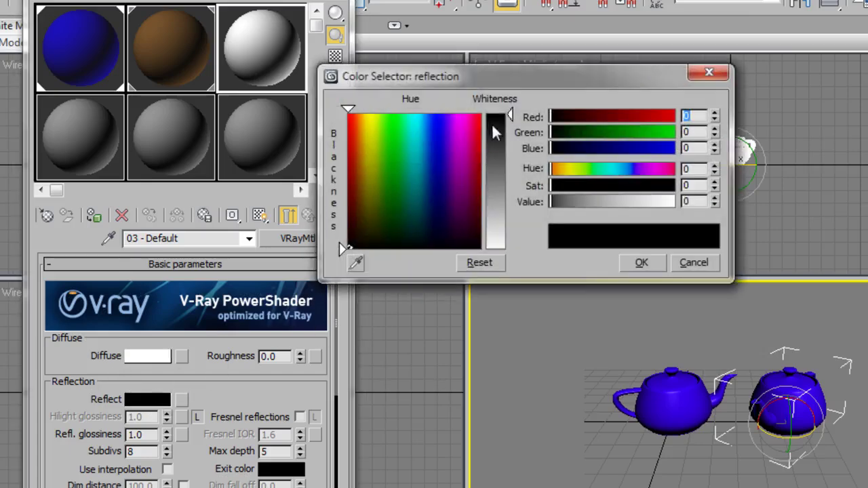
pyautogui.moveTo(508, 116); pyautogui.dragTo(511, 141)
pyautogui.moveTo(523, 60); pyautogui.dragTo(525, 57)
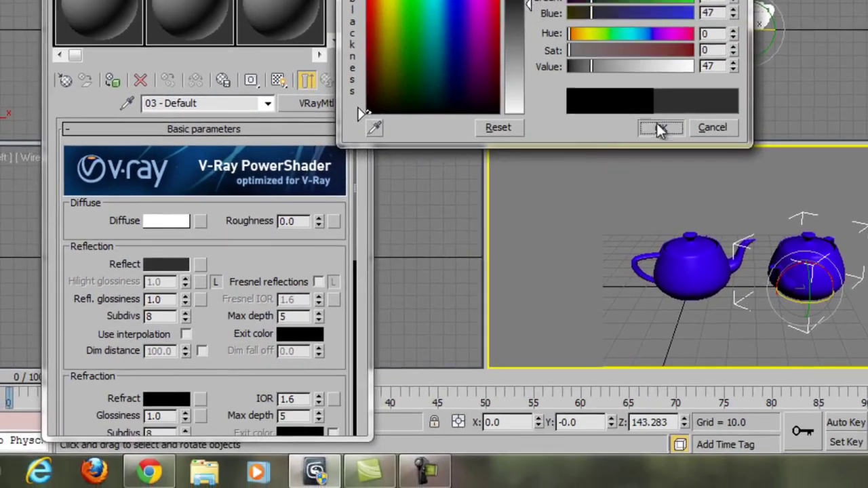
pyautogui.click(659, 129)
# Set the 03 - Default material's refraction colour to pure white (255) for full transparency
pyautogui.click(166, 399)
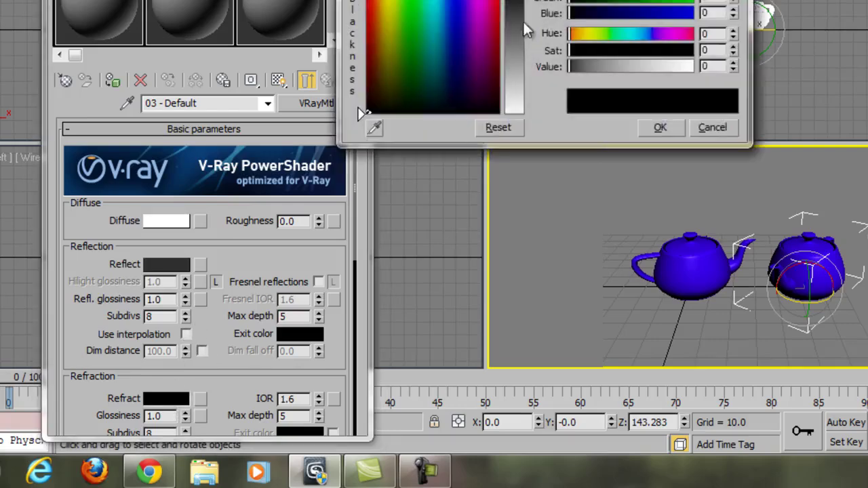
pyautogui.moveTo(525, 64); pyautogui.dragTo(685, 64)
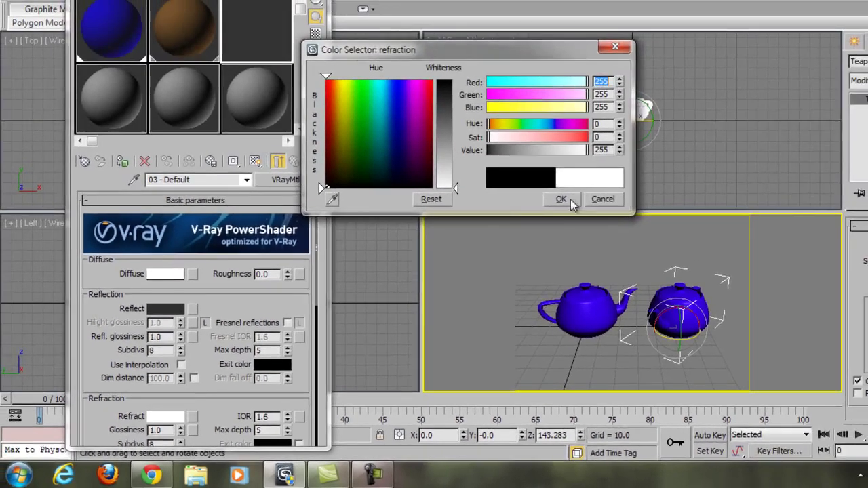
pyautogui.click(568, 200)
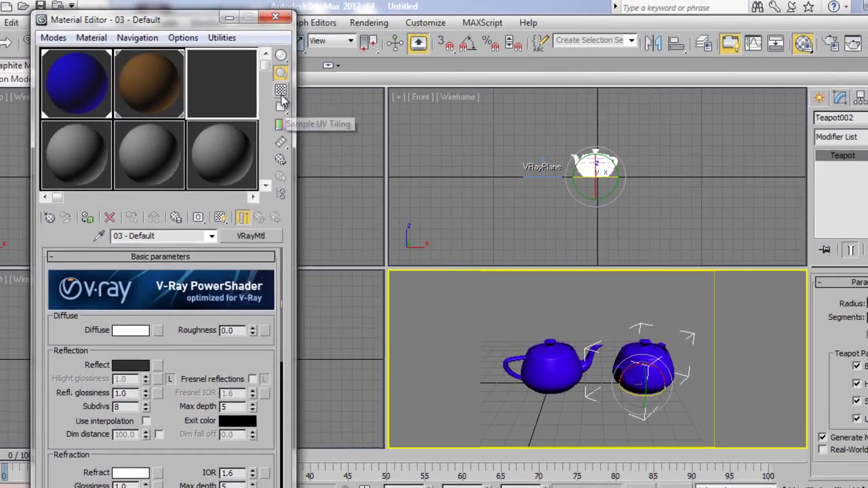
# Turn on the checkered background for the 03 - Default sample, inspect its enlarged preview, and close the preview
pyautogui.click(282, 92)
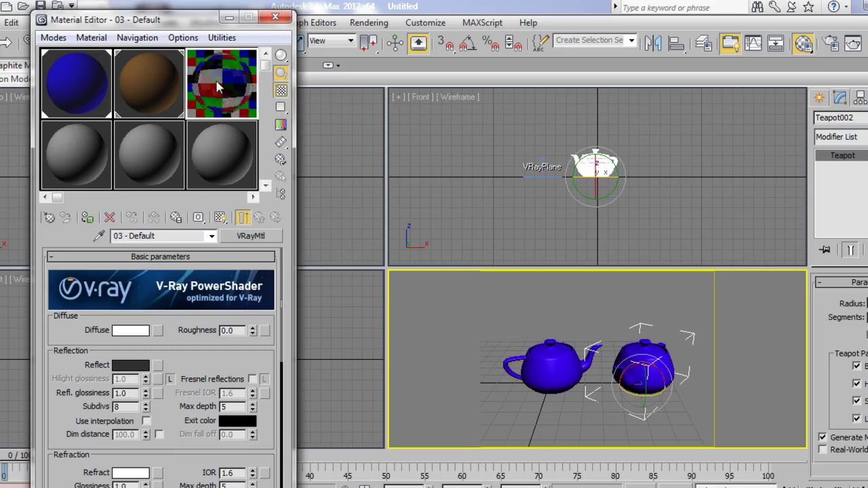
pyautogui.doubleClick(223, 77)
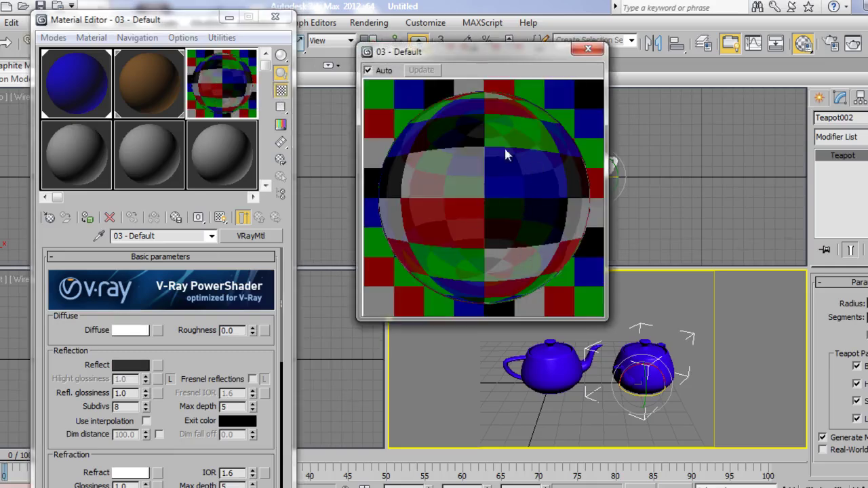
pyautogui.click(587, 48)
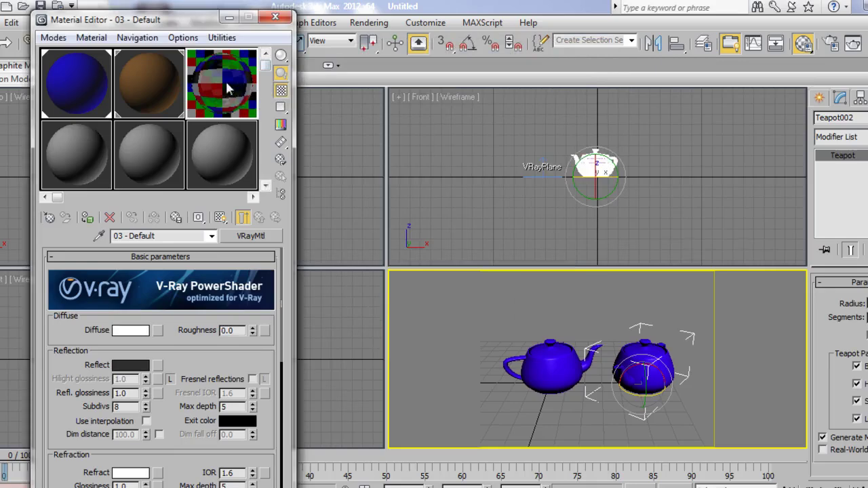
# Assign the glass material to the copied teapot, render the Perspective view, and close the render, message and Material Editor windows
pyautogui.moveTo(613, 326); pyautogui.dragTo(644, 357)
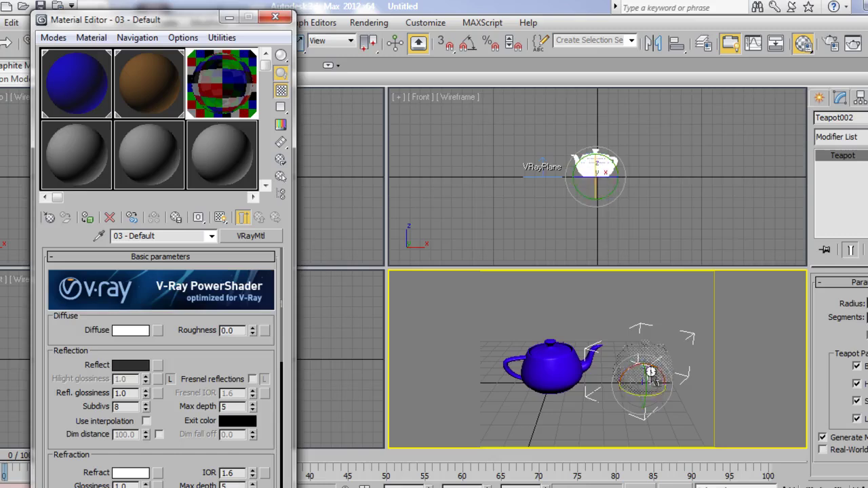
pyautogui.hotkey('shift', 'q')
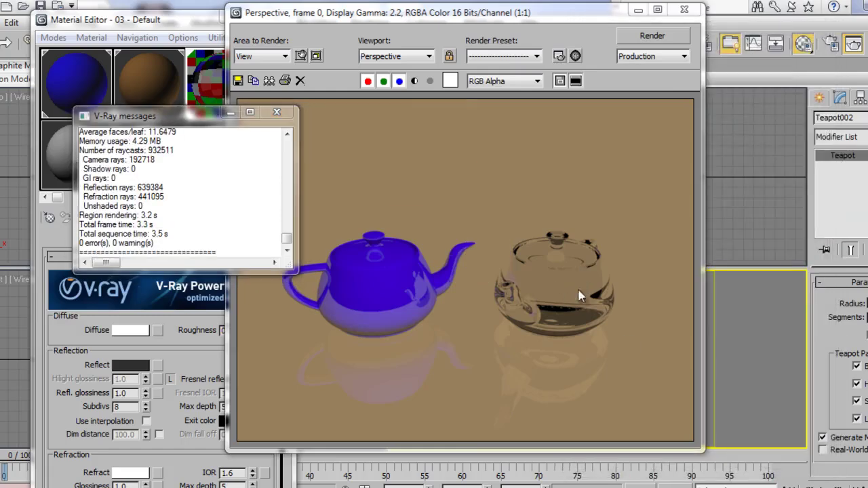
pyautogui.click(280, 112)
pyautogui.click(690, 11)
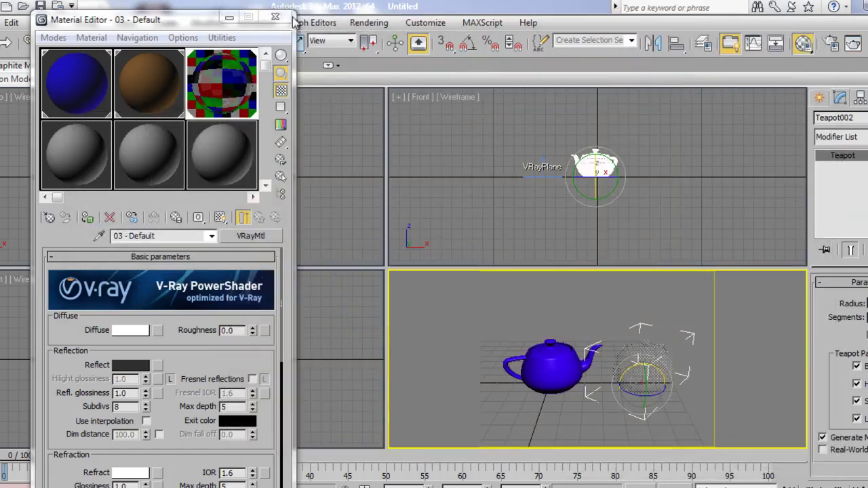
pyautogui.click(273, 18)
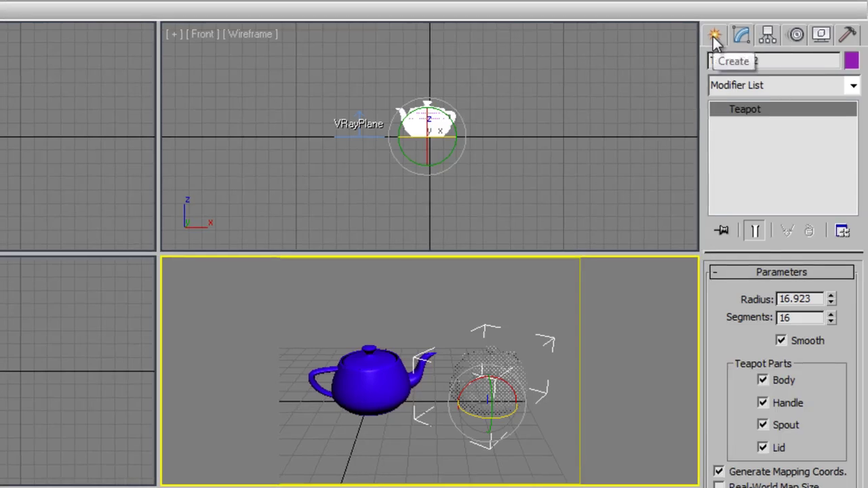
# Create a plane-type VRayLight in the Top view around both teapots, about 70 half-length by 63 half-width
pyautogui.click(715, 39)
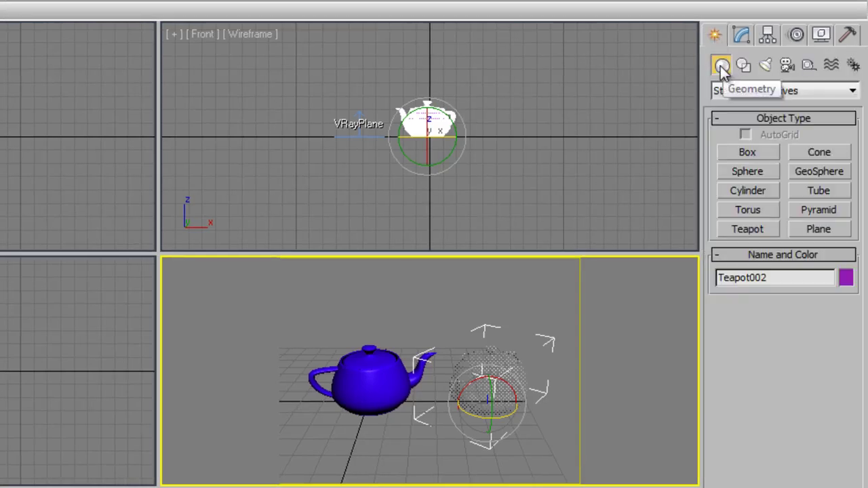
pyautogui.click(759, 68)
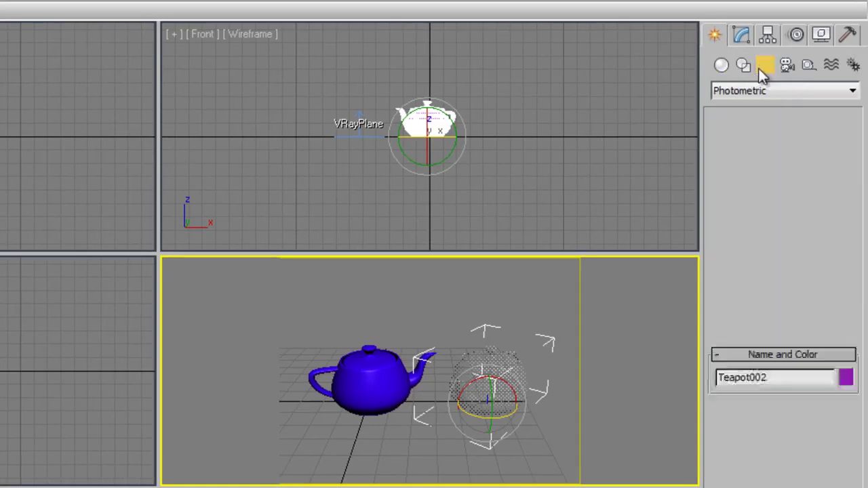
pyautogui.click(789, 91)
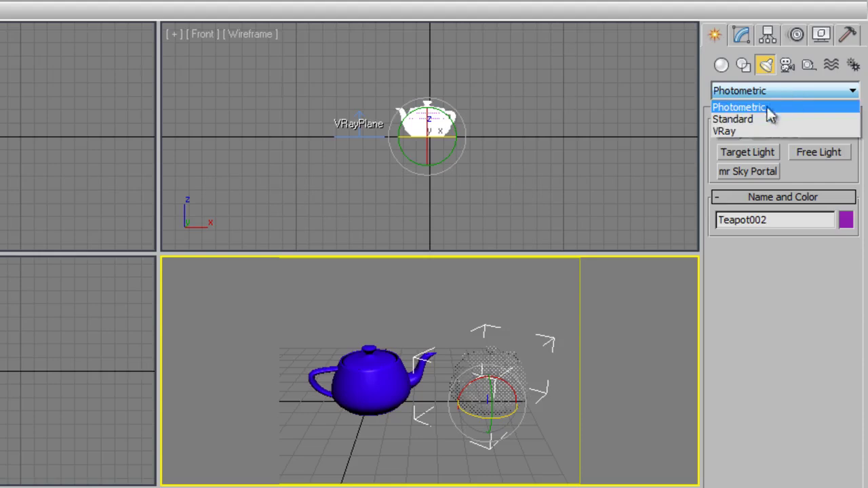
pyautogui.click(748, 130)
pyautogui.click(752, 152)
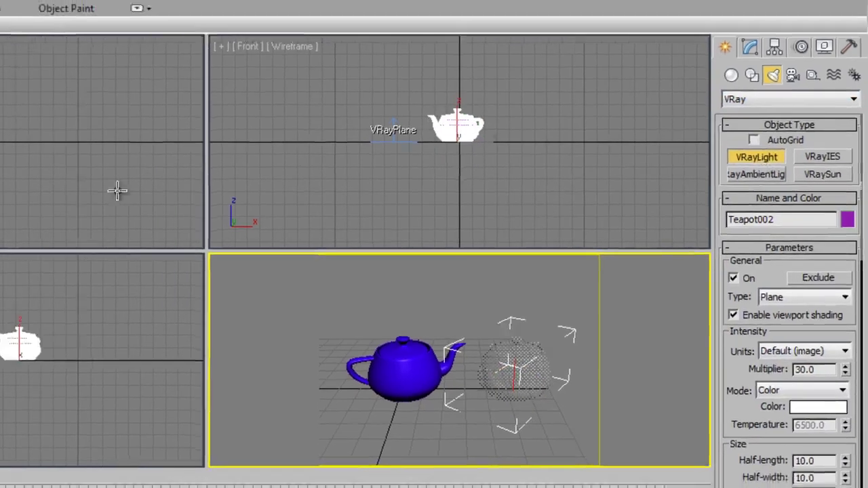
pyautogui.click(261, 194)
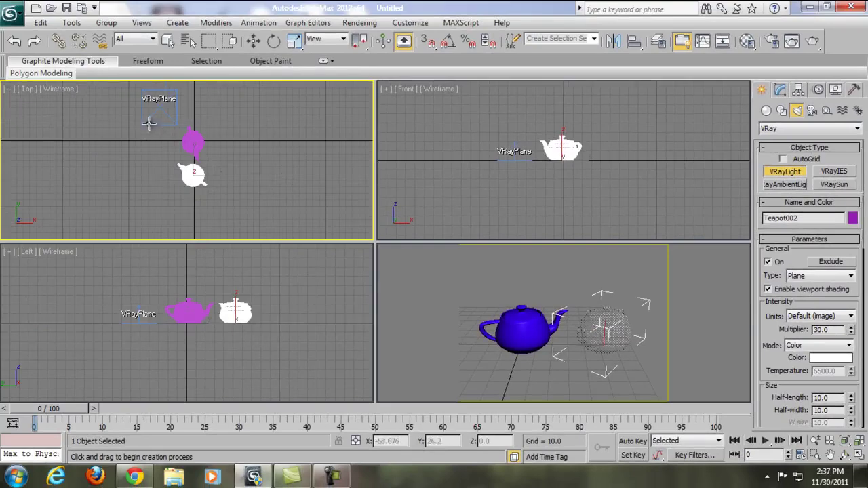
pyautogui.moveTo(152, 119); pyautogui.dragTo(244, 201)
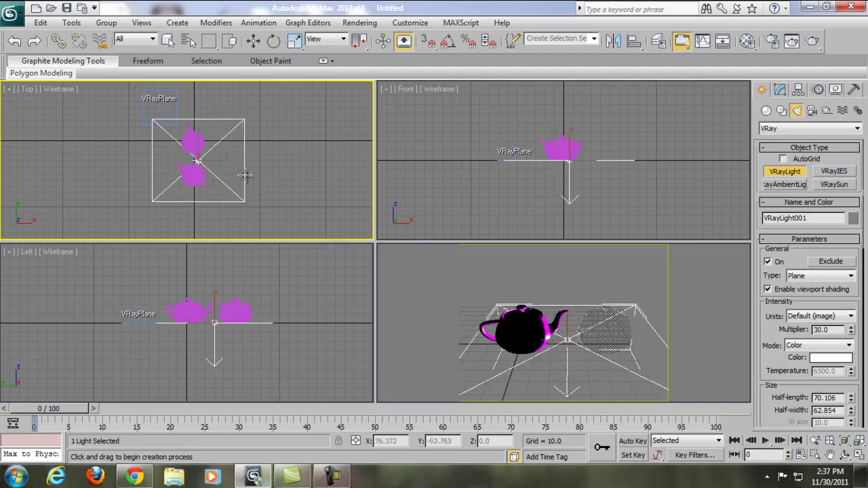
# Raise the VRayLight straight up in the Front view to a Z height of about 285, above the teapots
pyautogui.click(257, 43)
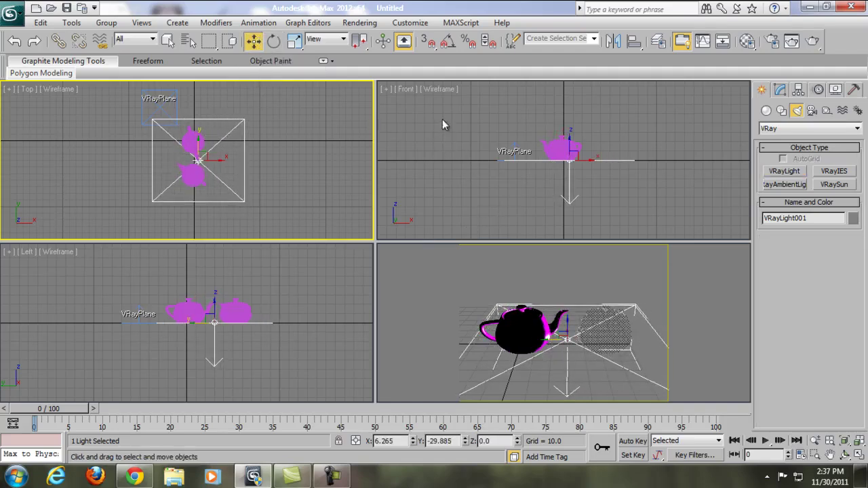
pyautogui.rightClick(257, 287)
pyautogui.rightClick(537, 188)
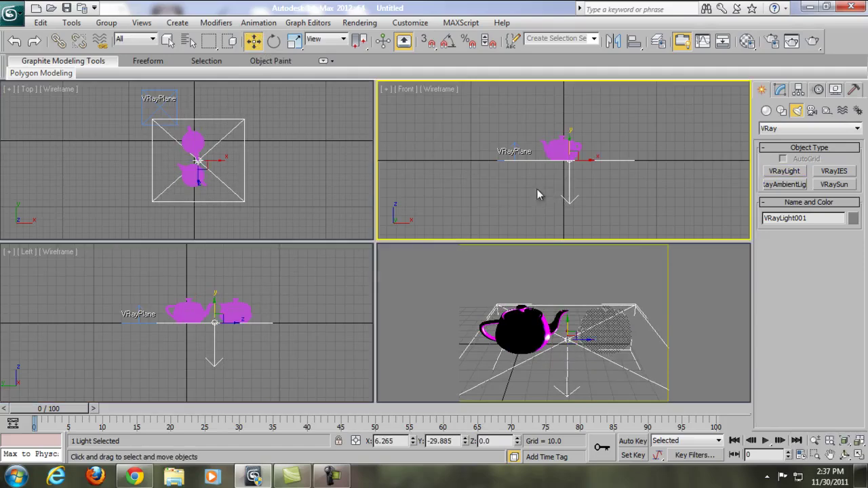
pyautogui.scroll(-3, 626, 171)
pyautogui.moveTo(624, 169); pyautogui.dragTo(589, 198, button='middle')
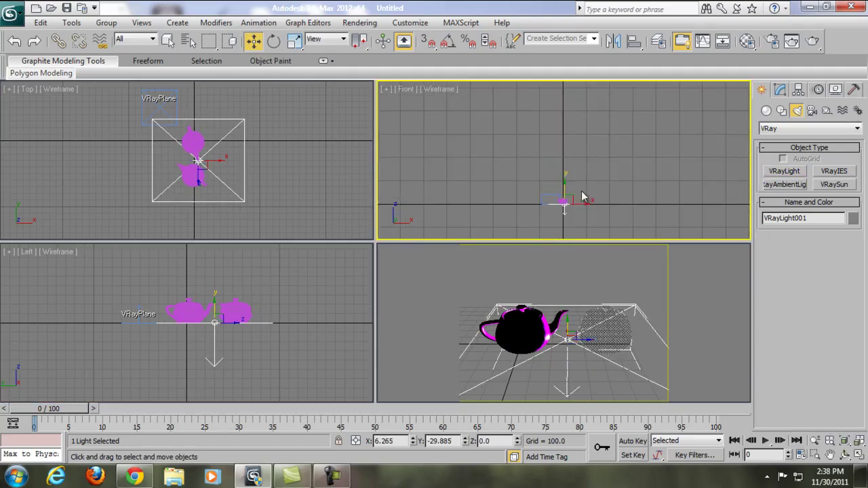
pyautogui.moveTo(563, 184); pyautogui.dragTo(561, 117)
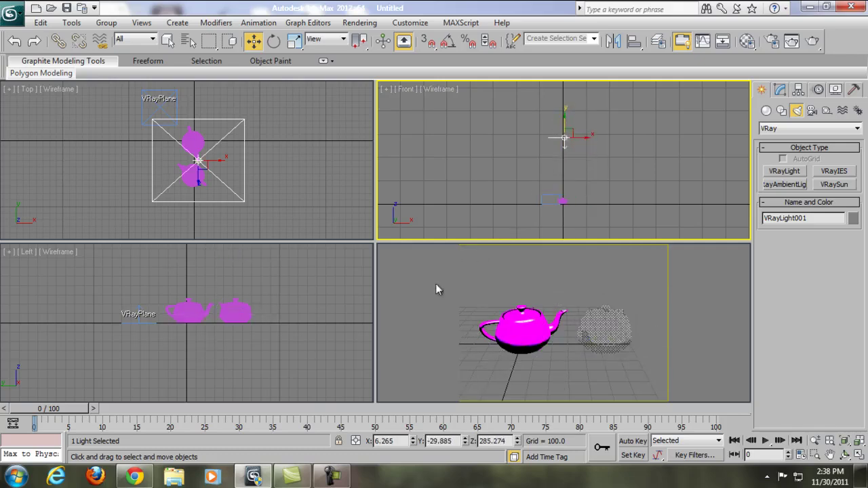
# Render the Perspective view with the VRayLight overhead and close the message and render windows
pyautogui.click(434, 284)
pyautogui.hotkey('shift', 'q')
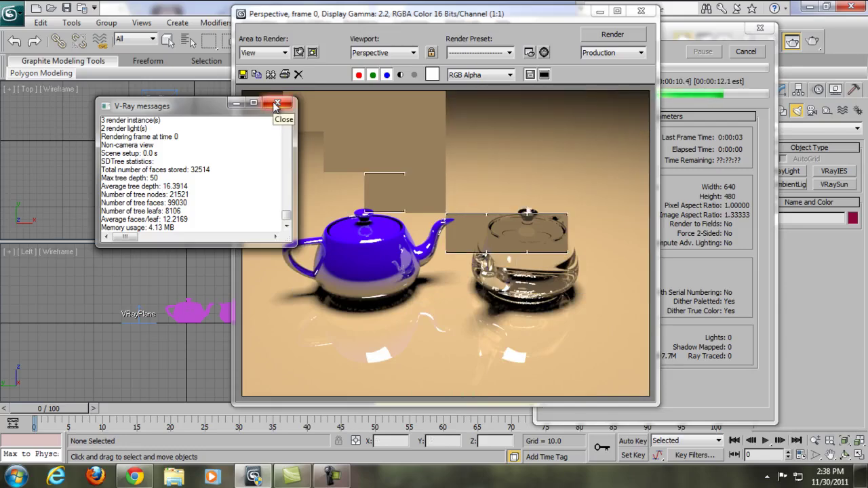
pyautogui.click(276, 104)
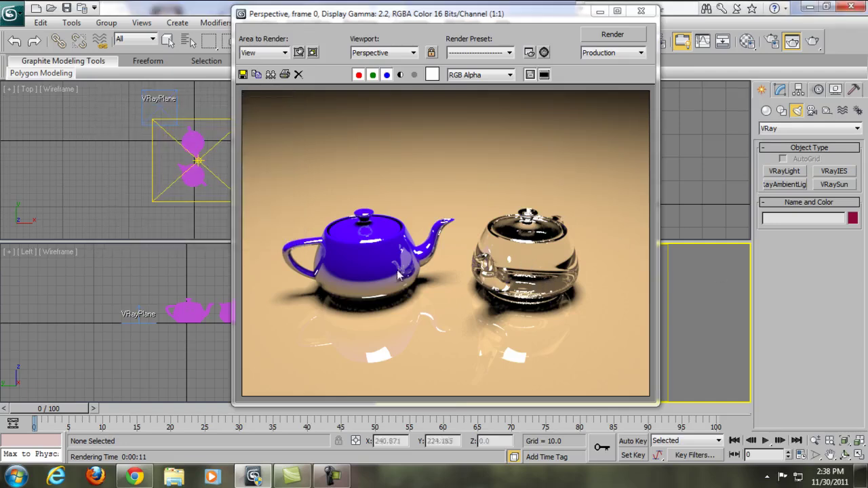
pyautogui.click(641, 11)
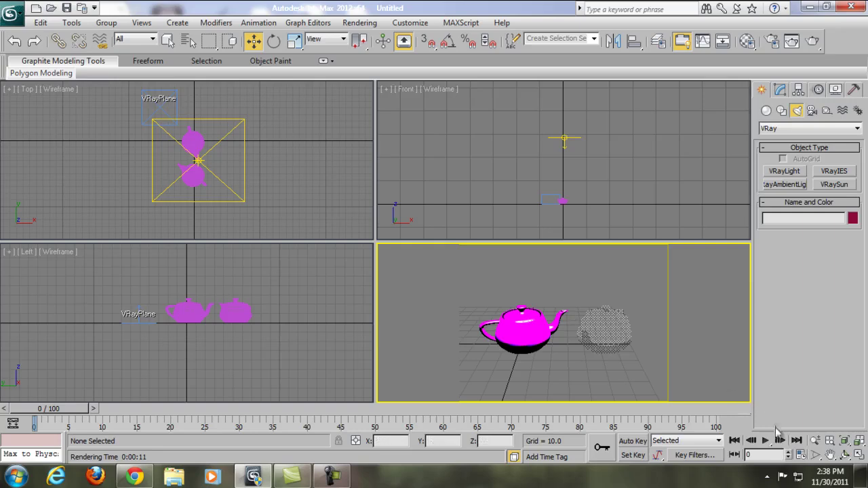
# Zoom the Perspective view in on both teapots, render it, and close the render window
pyautogui.click(815, 440)
pyautogui.moveTo(663, 377); pyautogui.dragTo(606, 354)
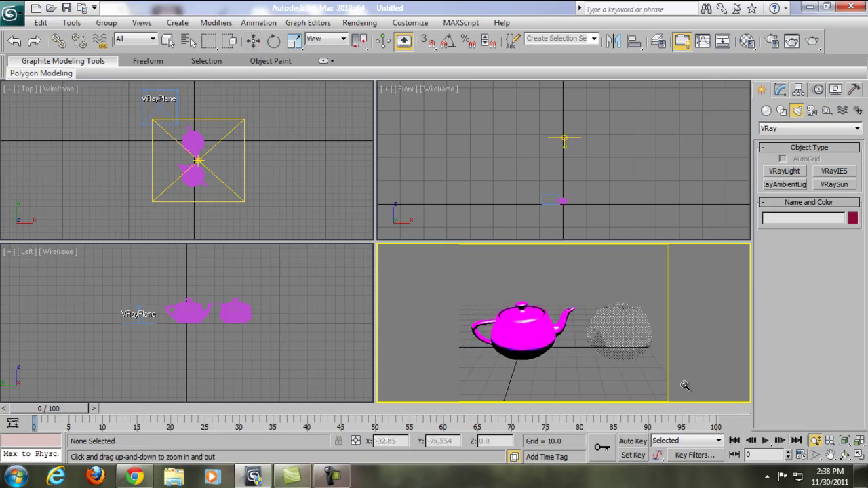
pyautogui.hotkey('shift', 'q')
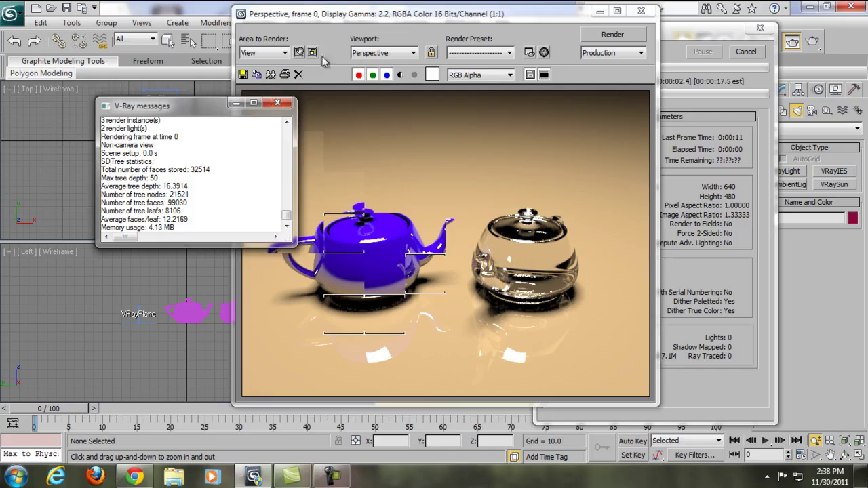
pyautogui.click(454, 244)
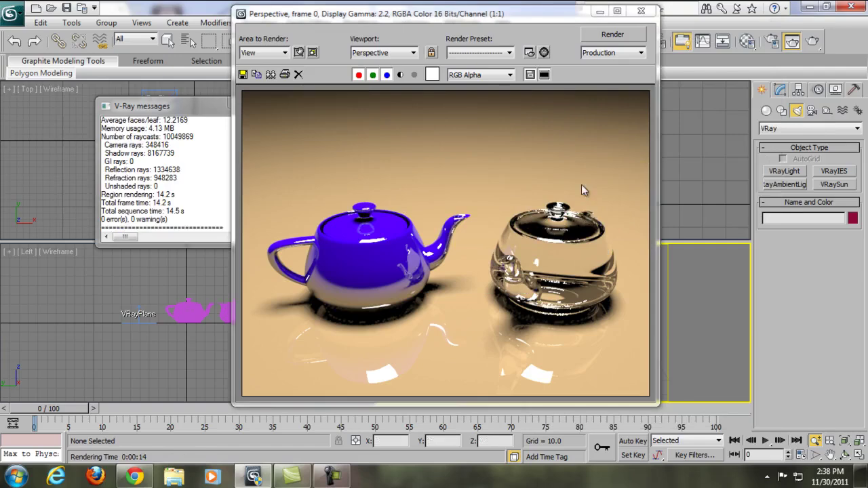
pyautogui.click(641, 11)
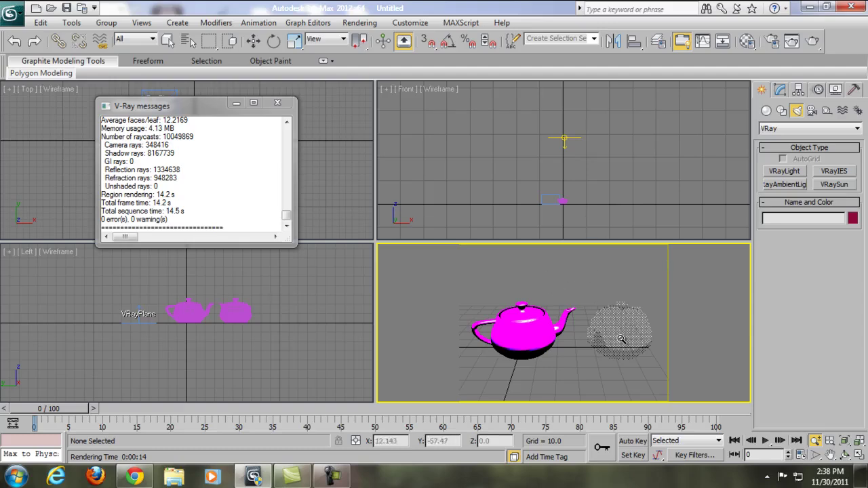
# Open the render setup and examine the V-Ray adaptive subdivision image sampler and indirect illumination settings
pyautogui.hotkey('shift', 'q')
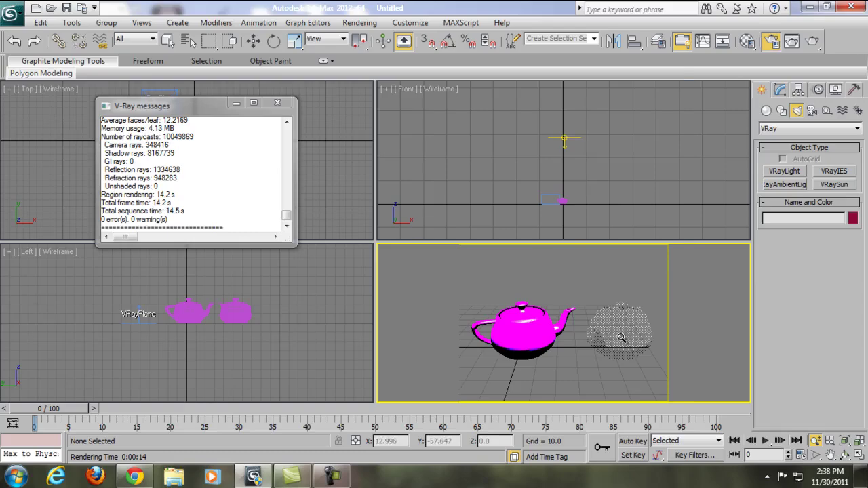
pyautogui.press('F10')
pyautogui.click(444, 58)
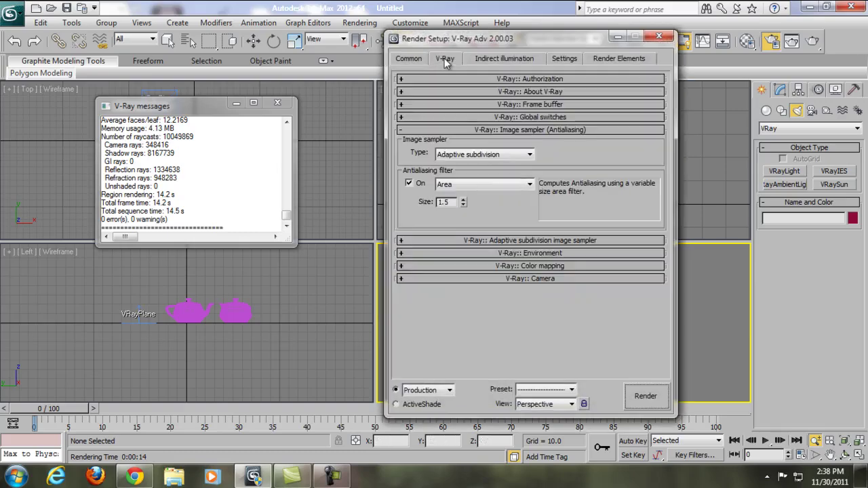
pyautogui.click(493, 252)
pyautogui.click(493, 253)
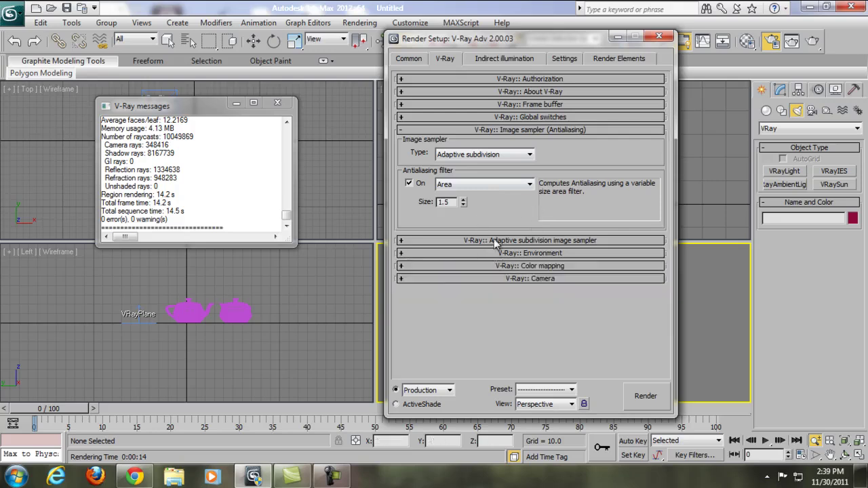
pyautogui.click(494, 241)
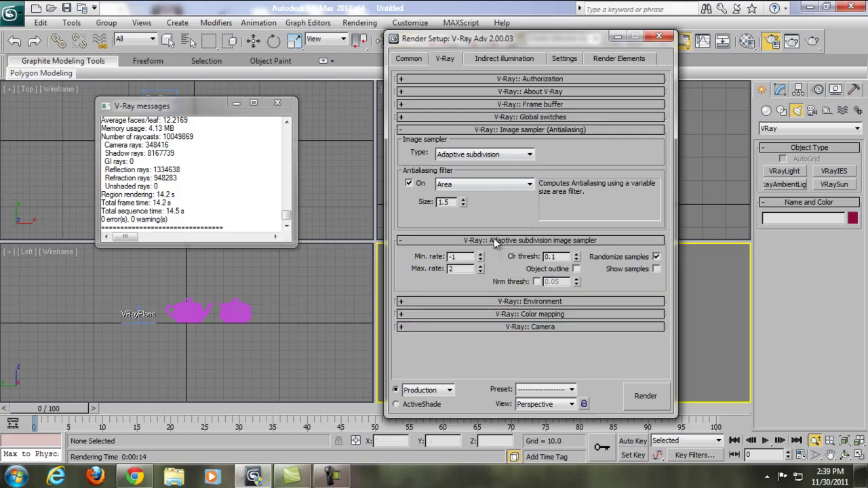
pyautogui.click(491, 60)
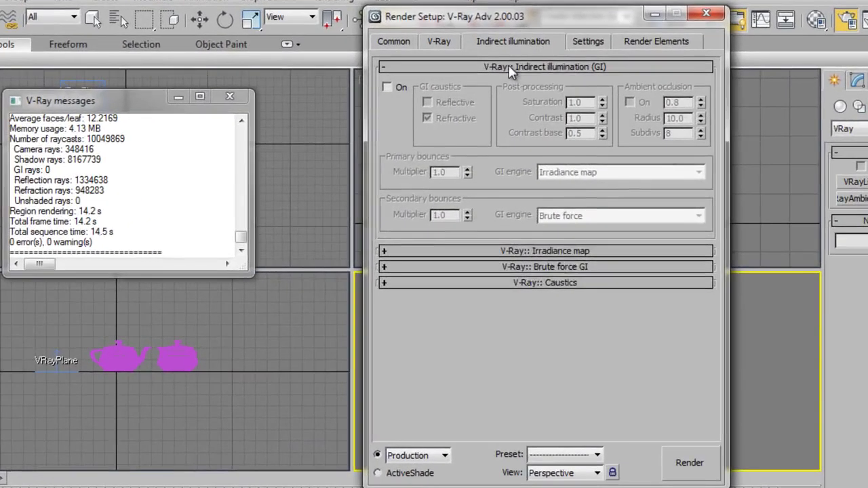
pyautogui.click(501, 78)
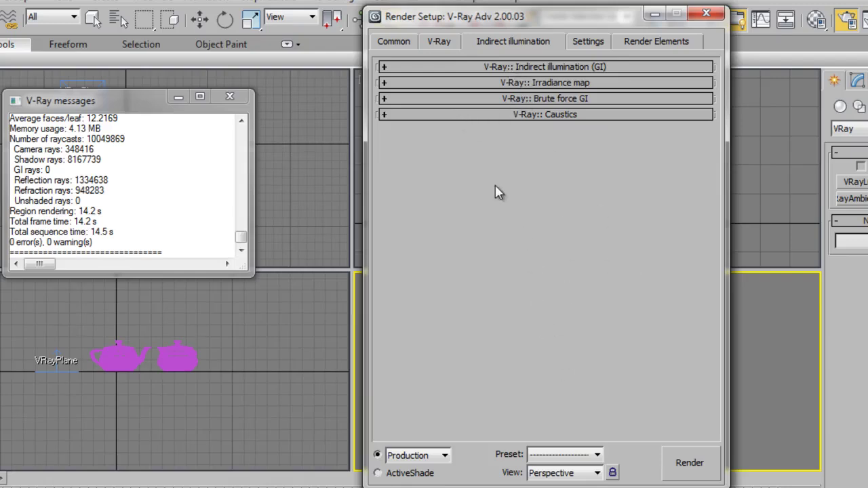
pyautogui.click(427, 42)
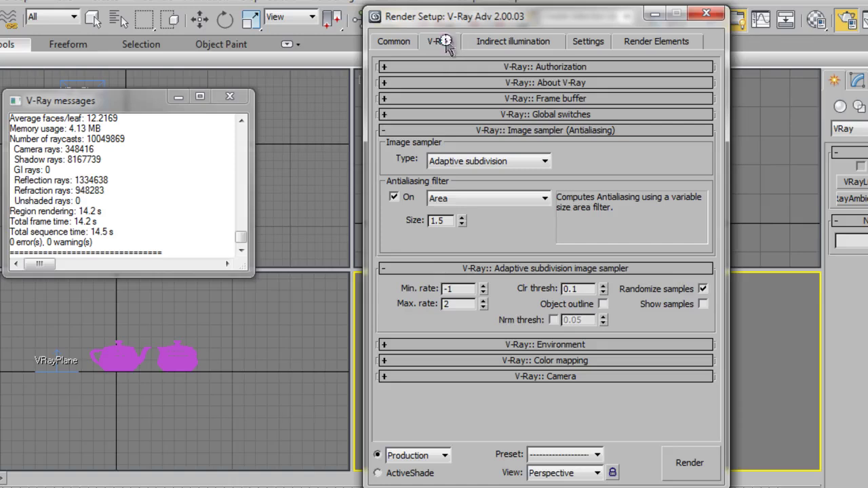
# Turn on V-Ray caustics in the render setup, close it, and render the Perspective view
pyautogui.click(500, 47)
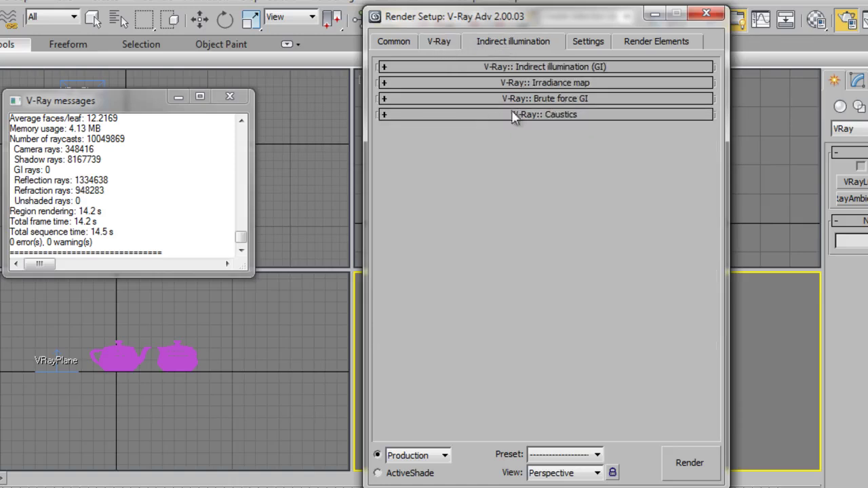
pyautogui.click(552, 114)
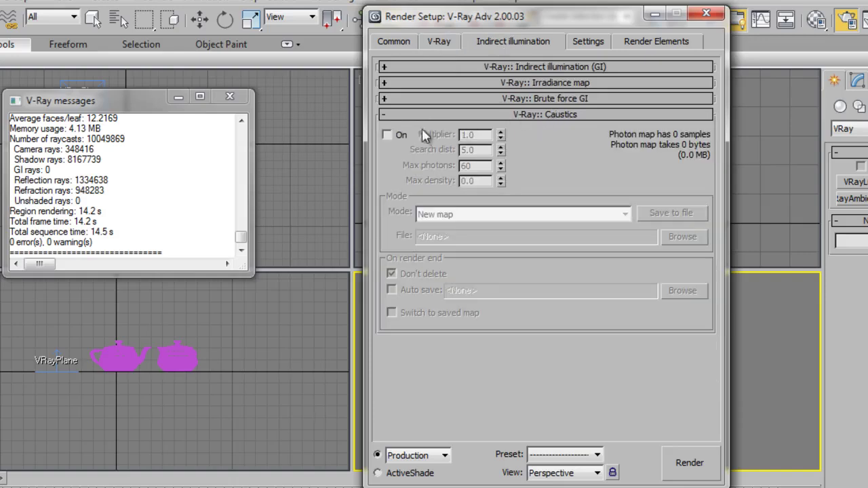
pyautogui.click(396, 136)
pyautogui.click(441, 42)
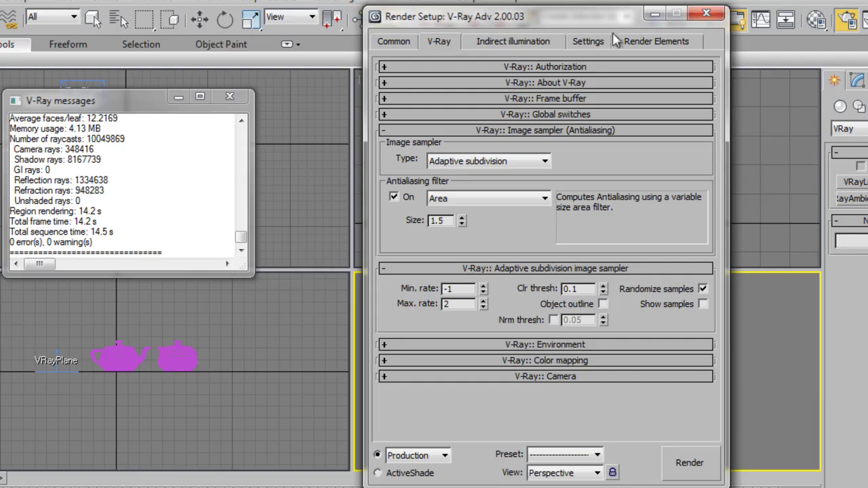
pyautogui.click(708, 17)
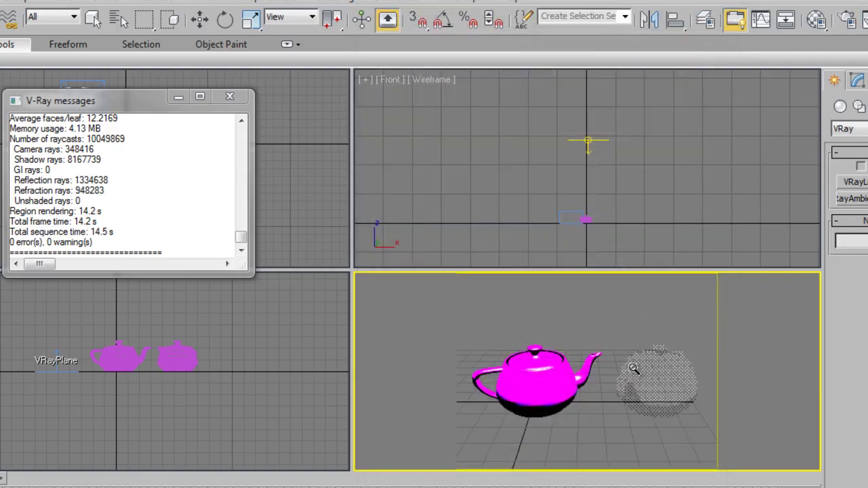
pyautogui.hotkey('shift', 'q')
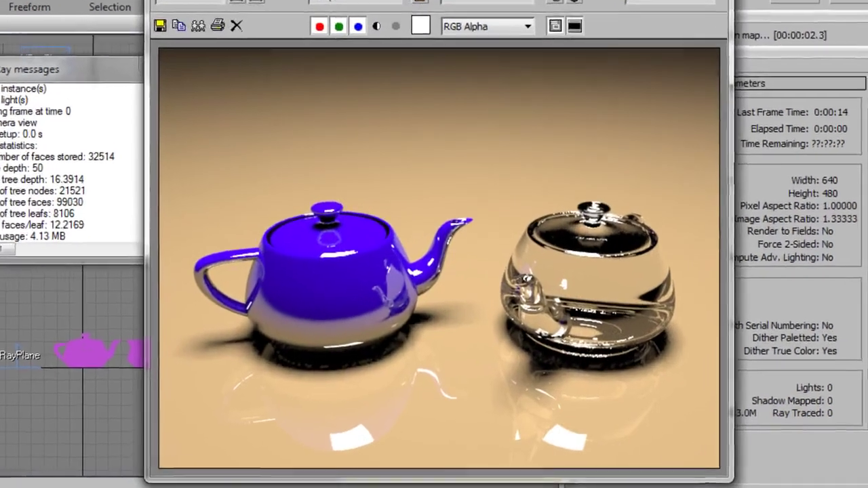
pyautogui.click(735, 97)
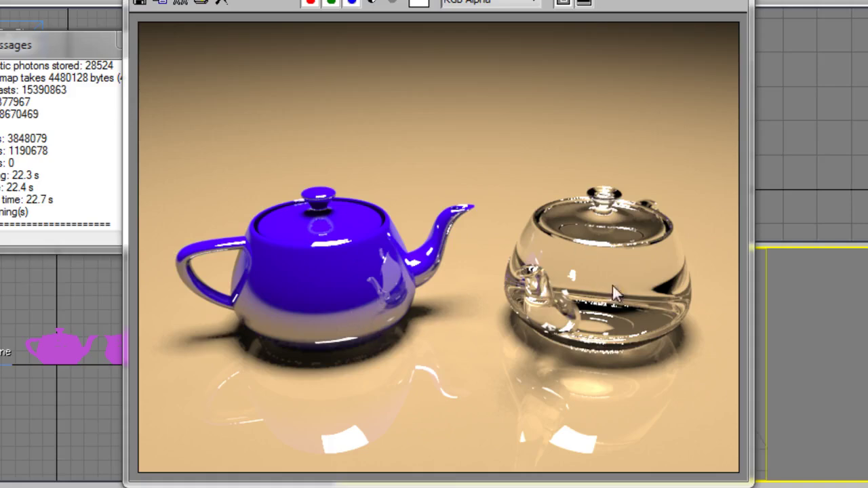
# Save the rendered image to the desktop as a JPEG with a name beginning "teapot vray regu" at quality 100, and close the render window
pyautogui.click(140, 2)
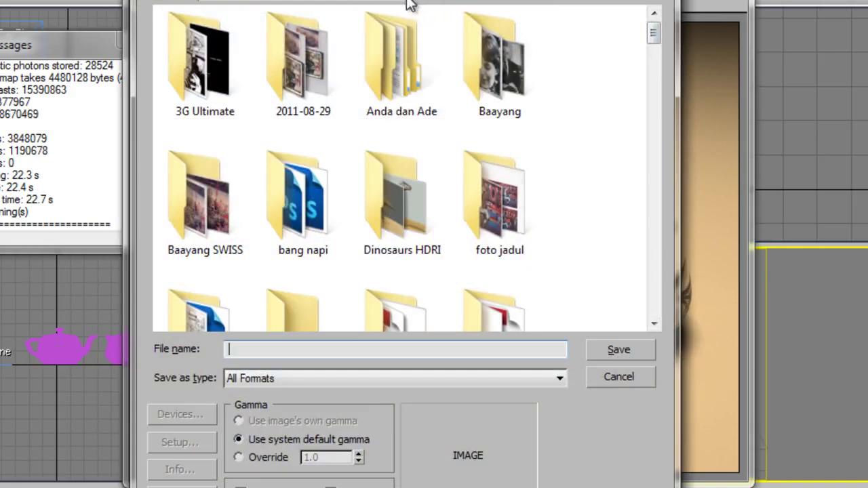
pyautogui.click(400, 5)
pyautogui.click(313, 13)
pyautogui.click(354, 347)
pyautogui.write('teapot')
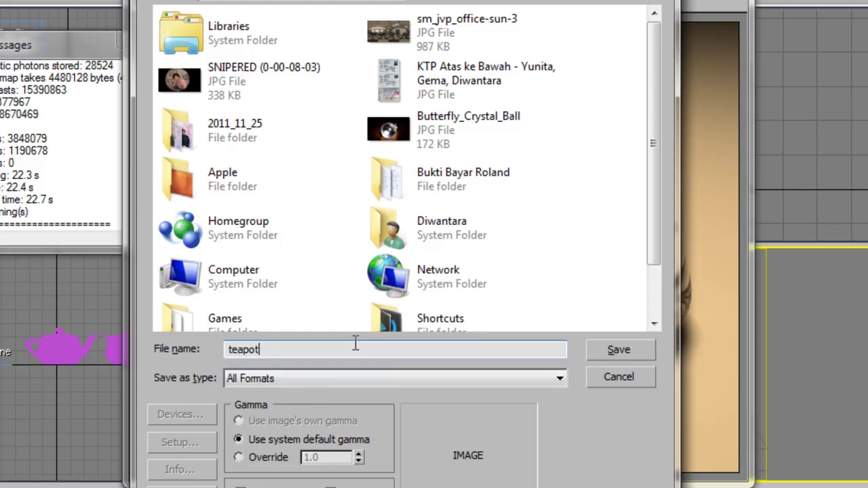
pyautogui.click(390, 377)
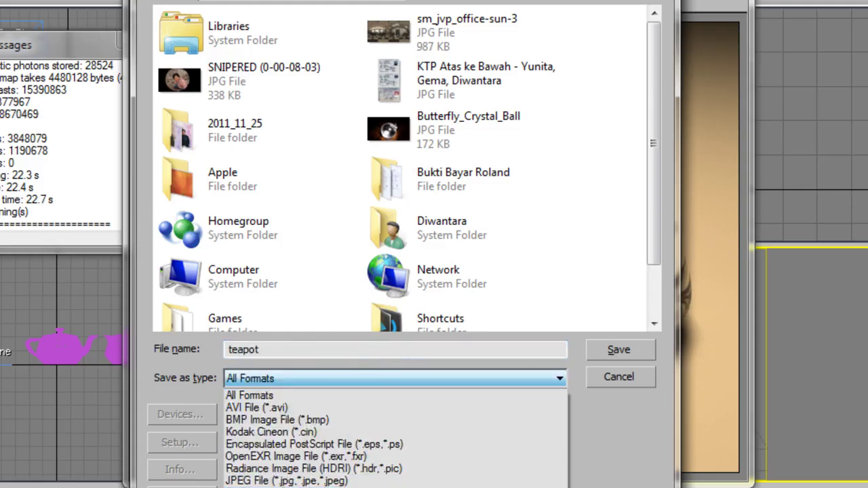
pyautogui.click(284, 481)
pyautogui.click(276, 349)
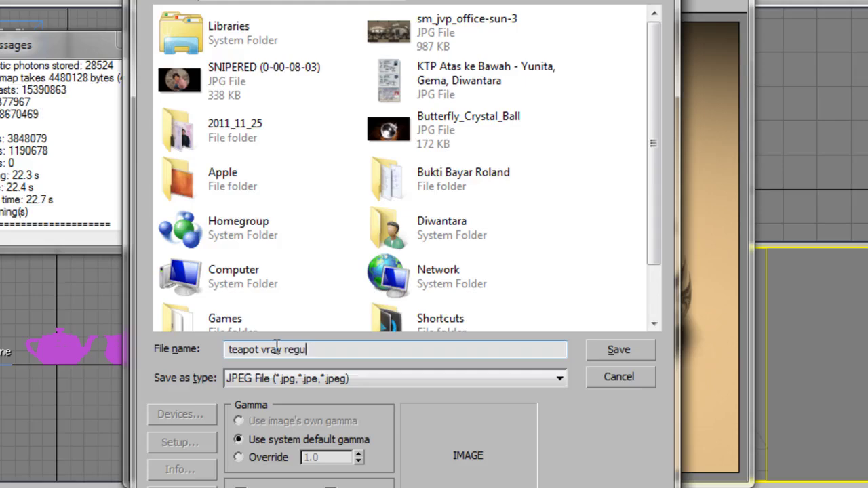
pyautogui.press('Return')
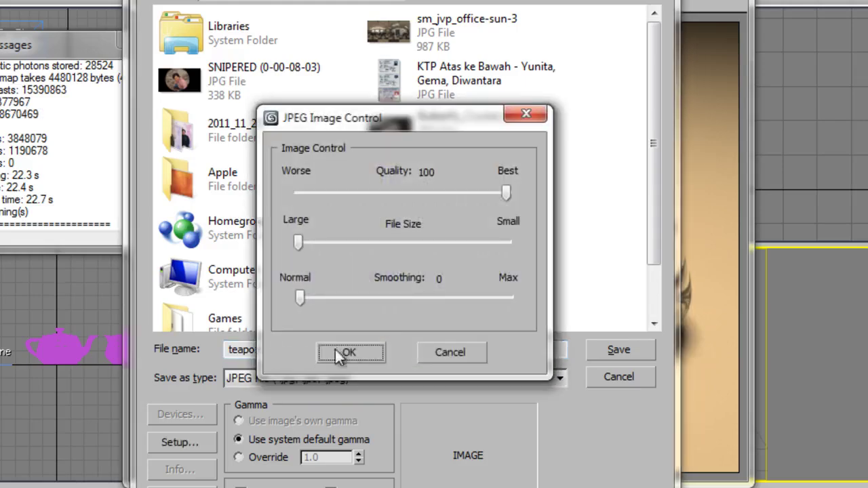
pyautogui.click(374, 347)
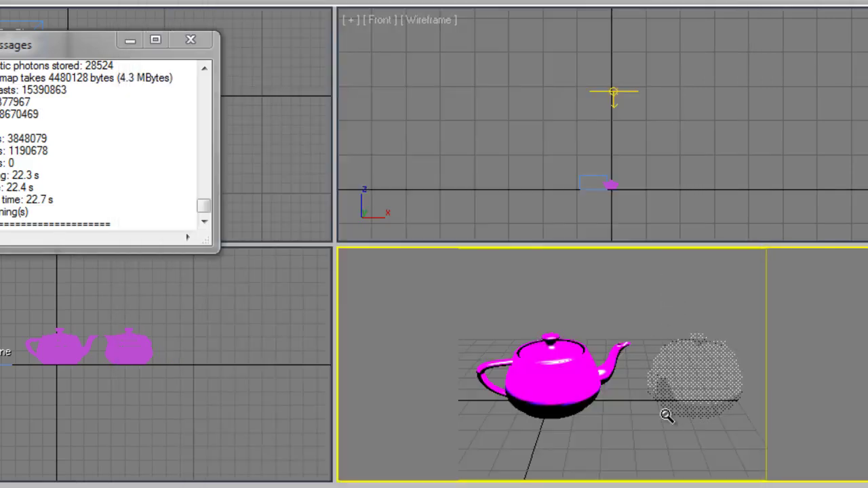
# Set the render output size to the HDTV (video) format at 1920x1080
pyautogui.moveTo(666, 415)
pyautogui.mouseDown()
pyautogui.moveTo(666, 398)
pyautogui.moveTo(667, 409)
pyautogui.mouseUp()
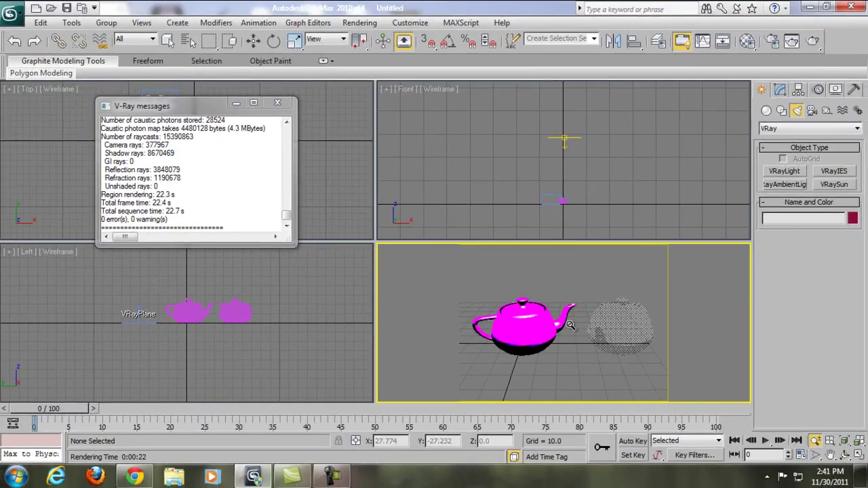
pyautogui.press('F10')
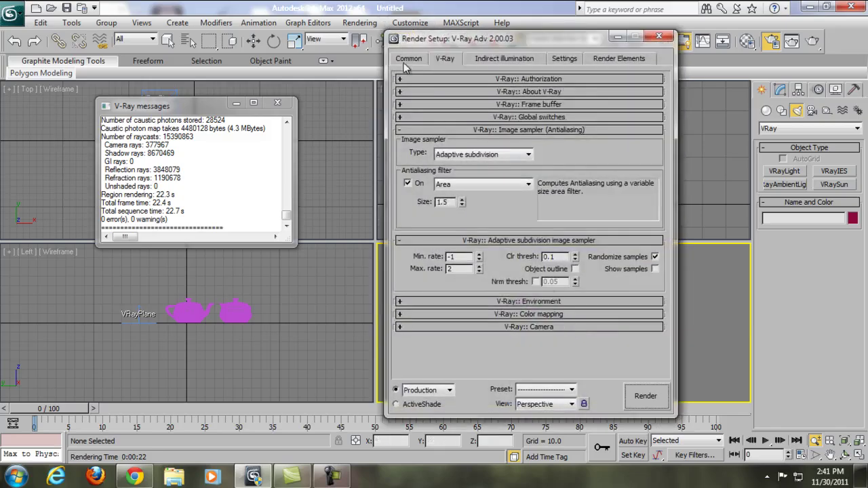
pyautogui.click(407, 59)
pyautogui.click(505, 225)
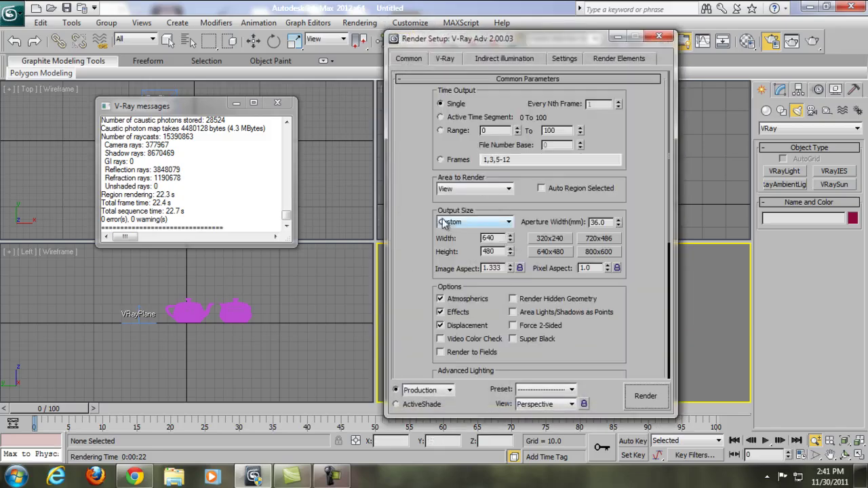
pyautogui.click(505, 225)
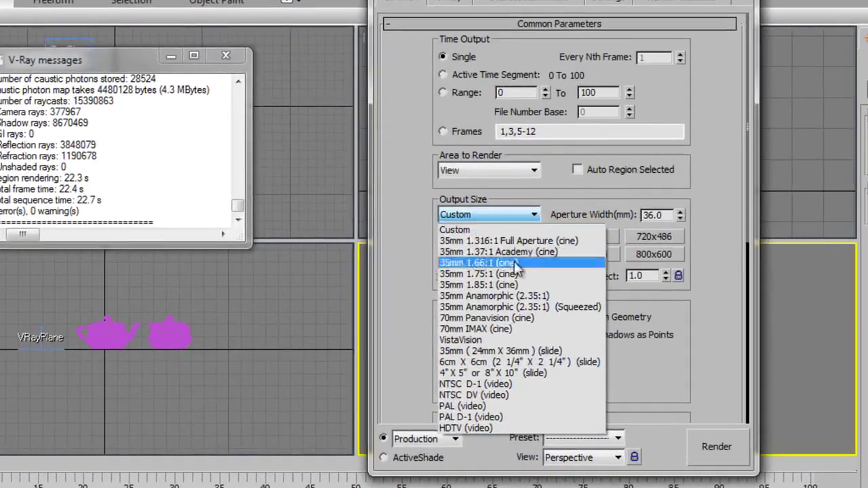
pyautogui.click(480, 429)
pyautogui.click(592, 237)
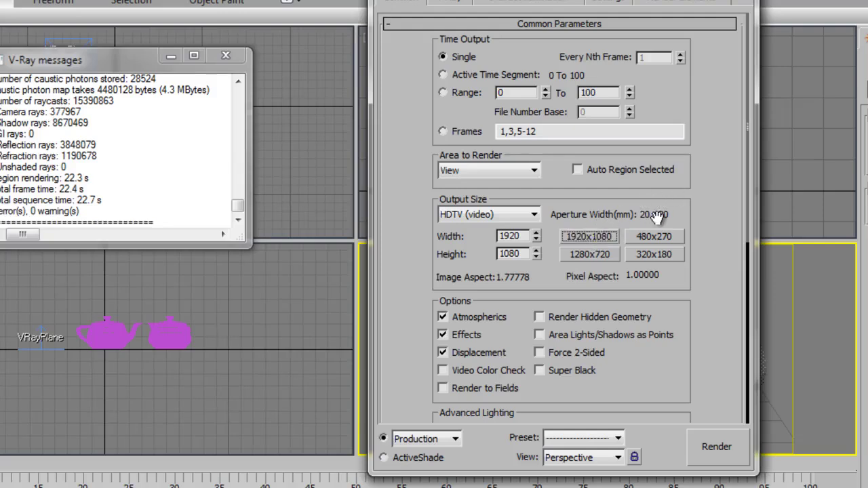
pyautogui.click(655, 238)
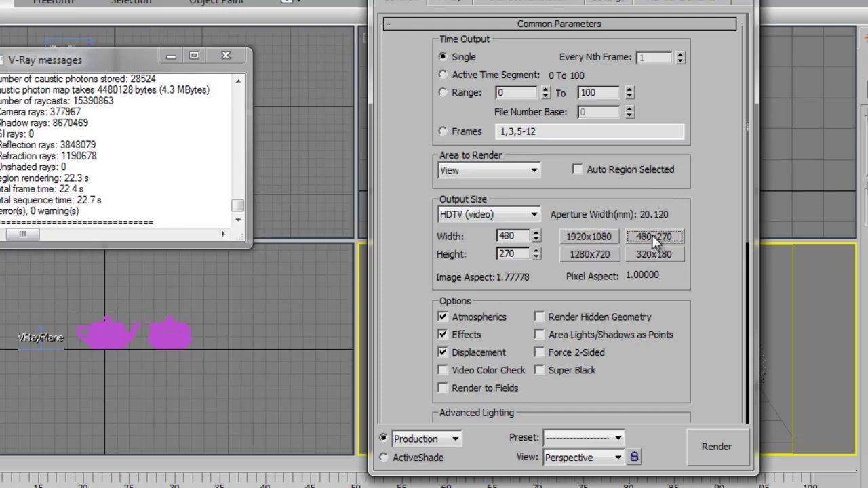
pyautogui.click(587, 236)
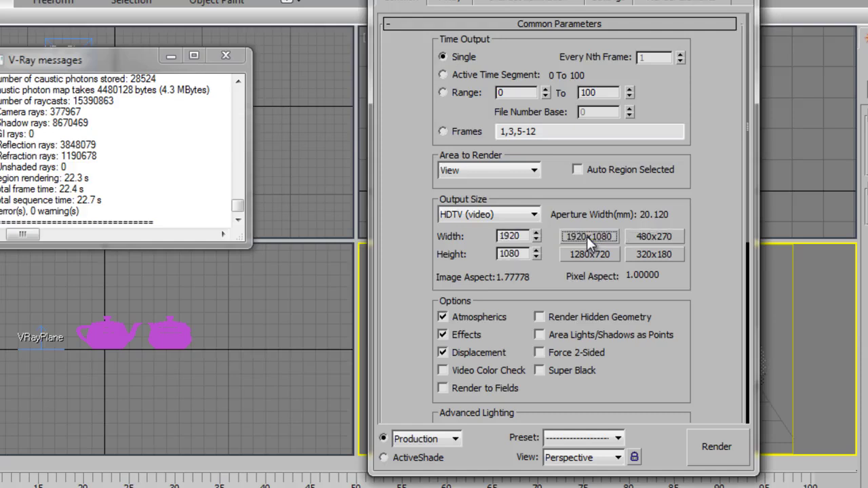
# Render the Perspective view at the HDTV output size and close the render setup and V-Ray messages windows
pyautogui.moveTo(651, 0); pyautogui.dragTo(263, 11)
pyautogui.hotkey('shift', 'q')
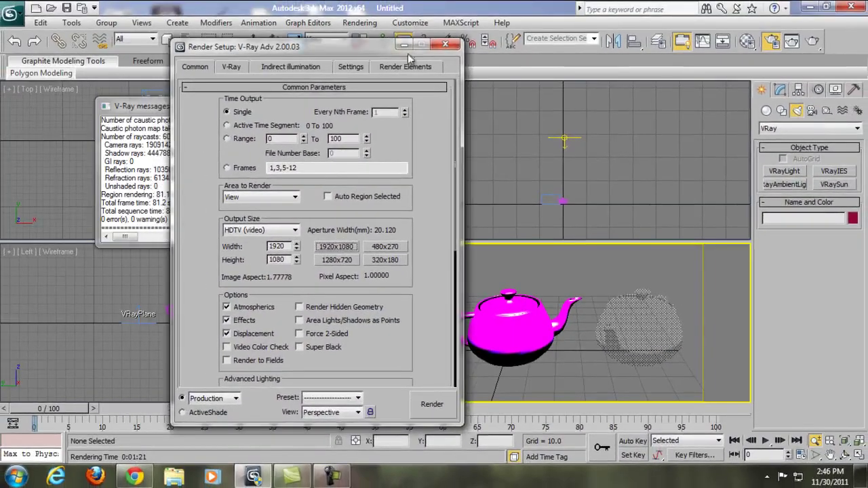
pyautogui.click(445, 45)
pyautogui.click(264, 99)
# Switch to Chrome and search Google Images for "hdri"
pyautogui.click(135, 476)
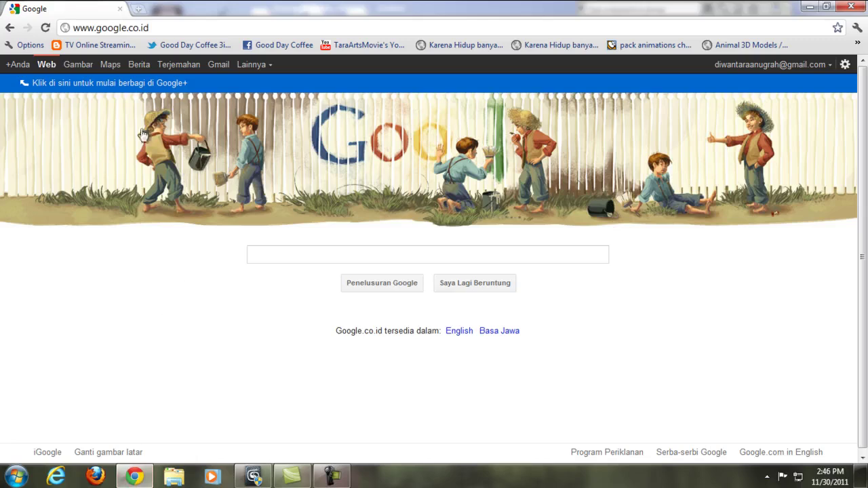
pyautogui.click(78, 65)
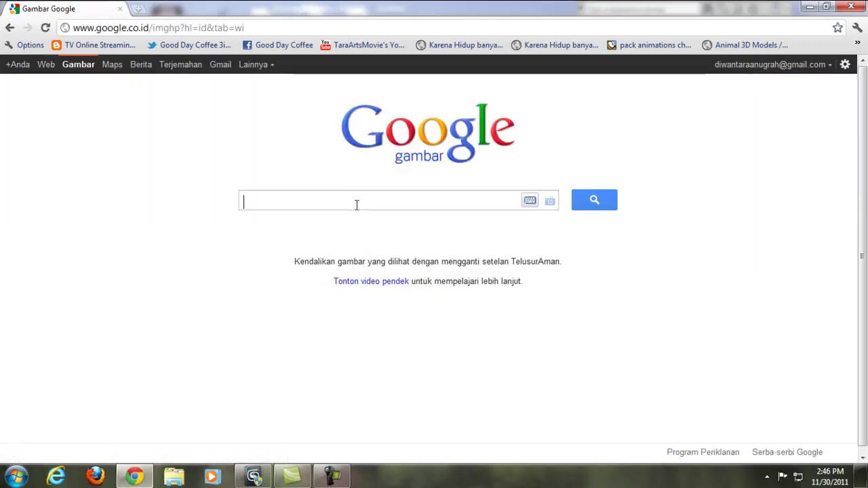
pyautogui.write('hdri')
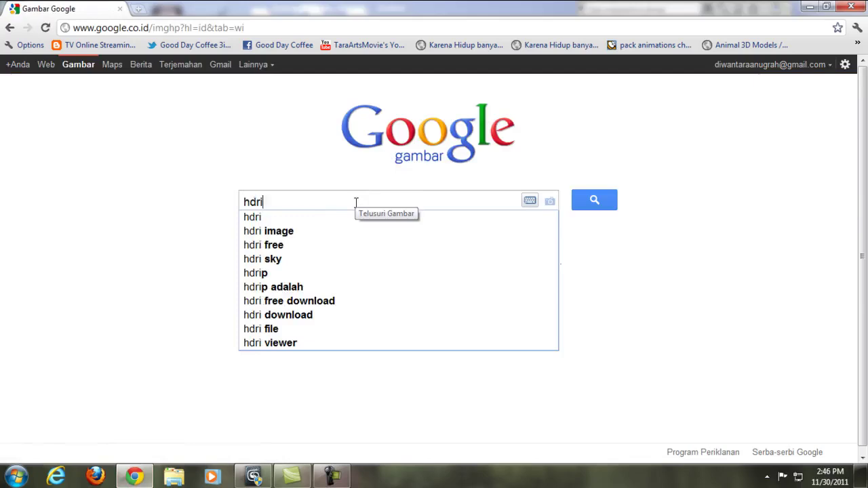
pyautogui.press('Return')
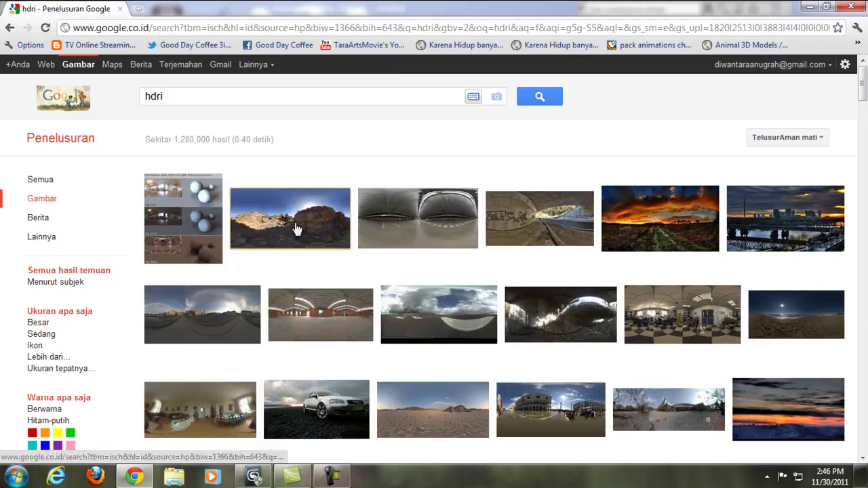
# Browse the HDRI image results and inspect the checkered-floor office panorama sm_jvp_office-sun-3.jpg at full size
pyautogui.moveTo(554, 229)
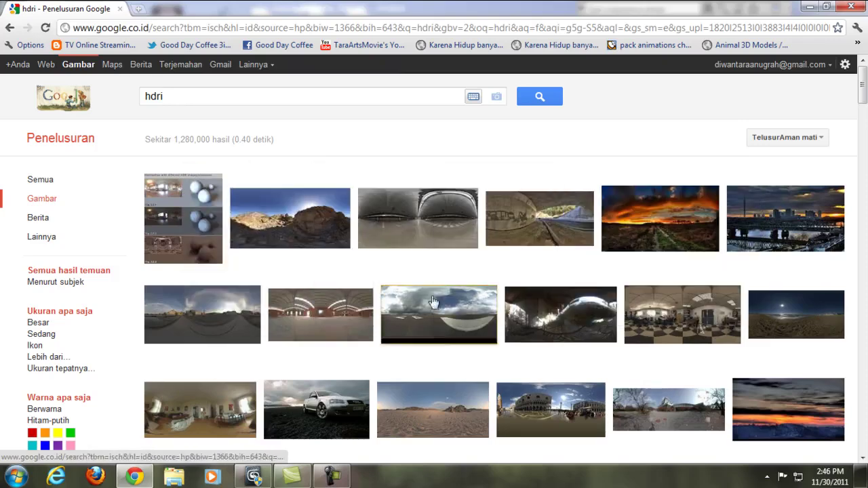
pyautogui.moveTo(420, 312)
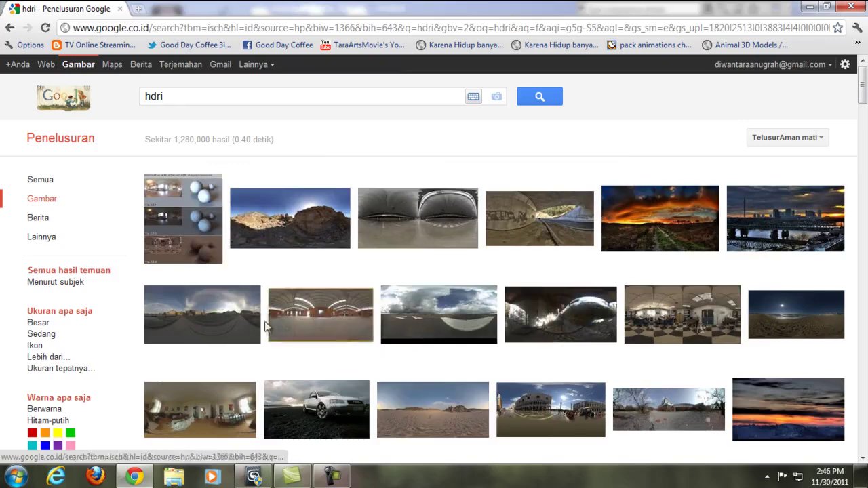
pyautogui.moveTo(207, 322)
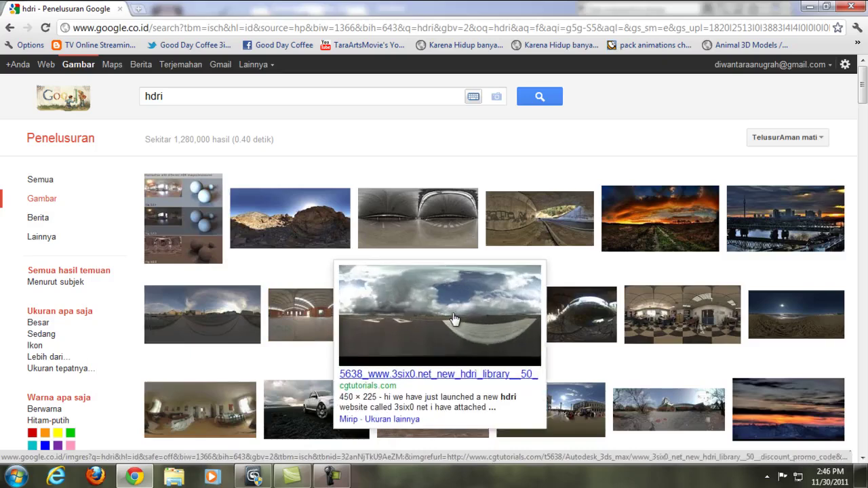
pyautogui.moveTo(615, 319)
pyautogui.moveTo(696, 321)
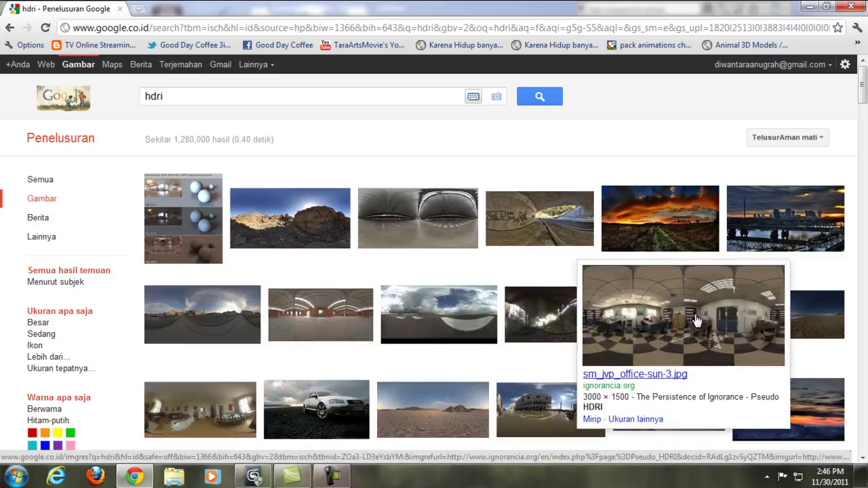
pyautogui.click(670, 322)
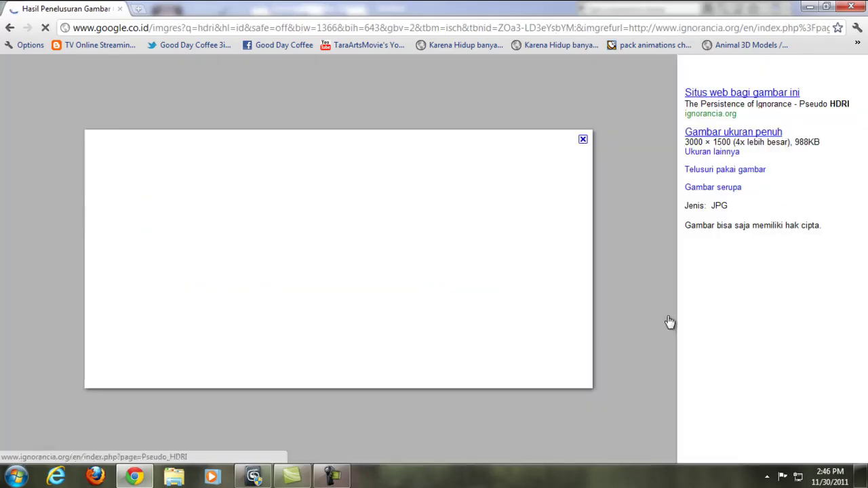
pyautogui.click(723, 133)
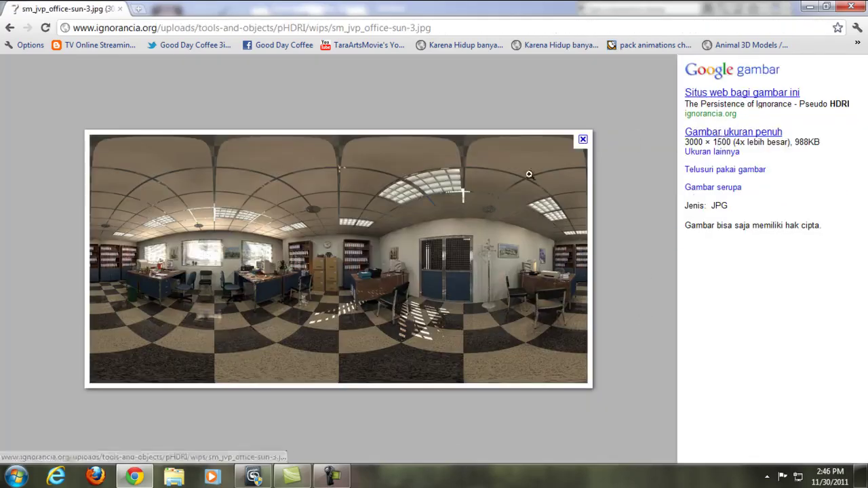
pyautogui.click(274, 269)
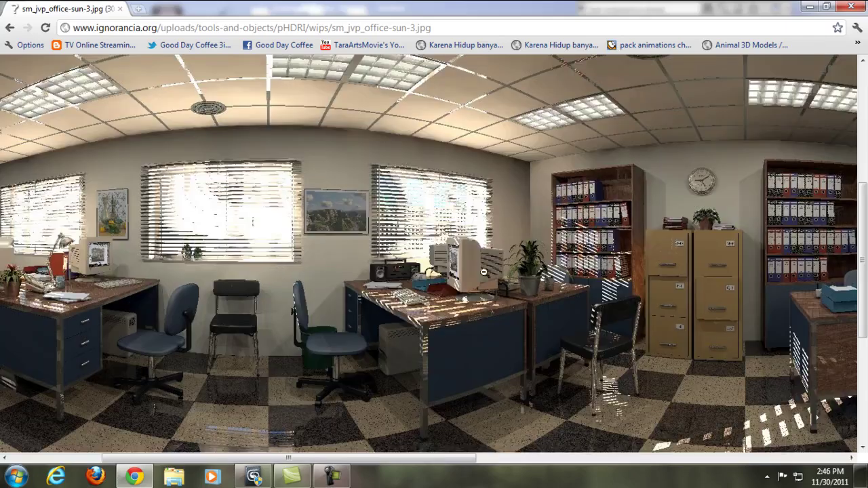
pyautogui.click(507, 308)
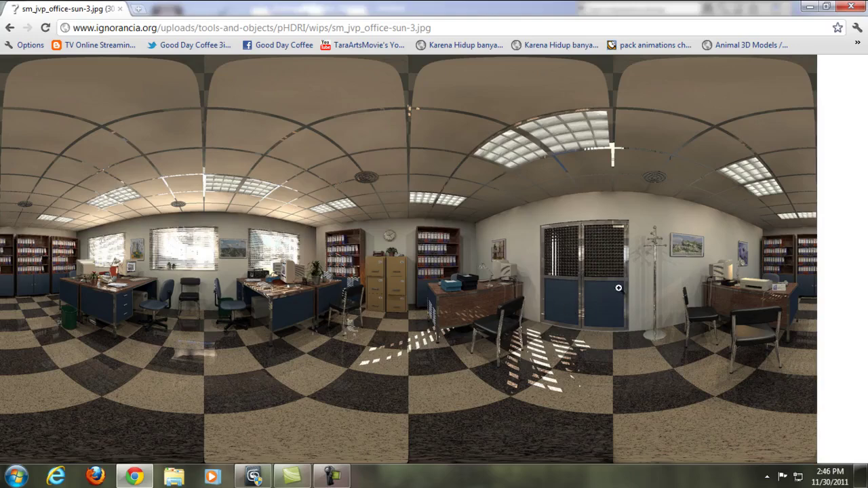
pyautogui.rightClick(424, 141)
pyautogui.click(612, 150)
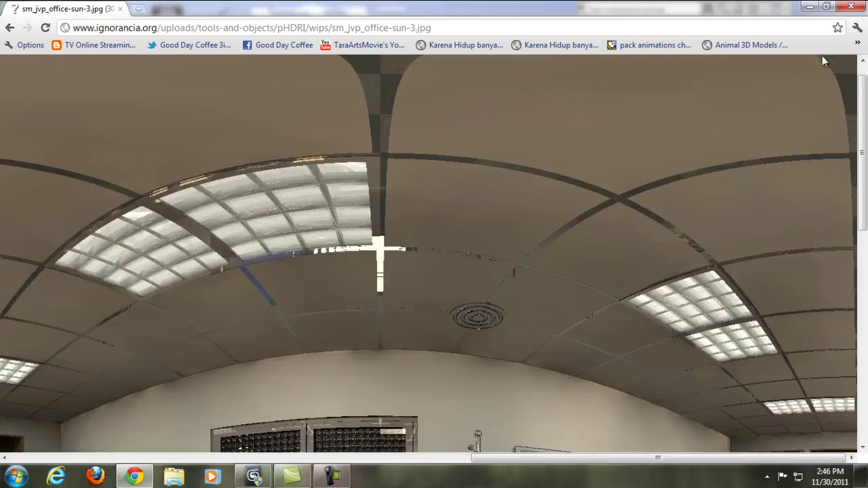
# Switch back to 3ds Max and open the Material Editor with the fourth sample slot selected
pyautogui.click(810, 7)
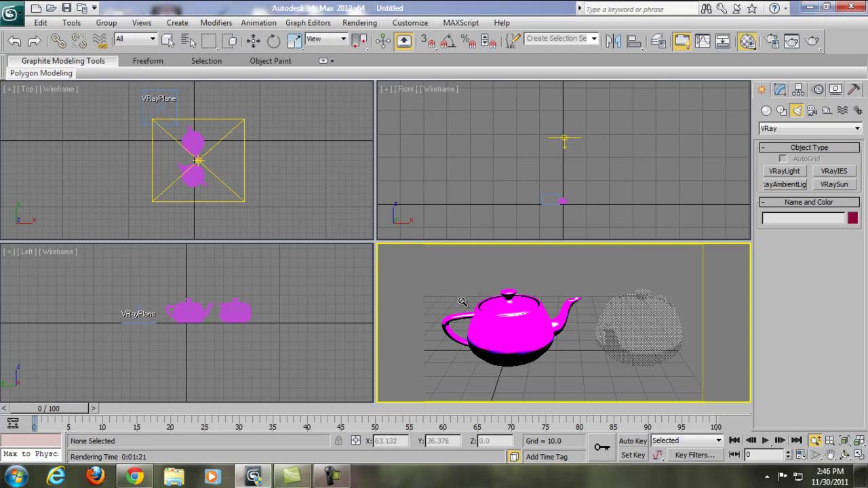
pyautogui.press('m')
pyautogui.click(102, 148)
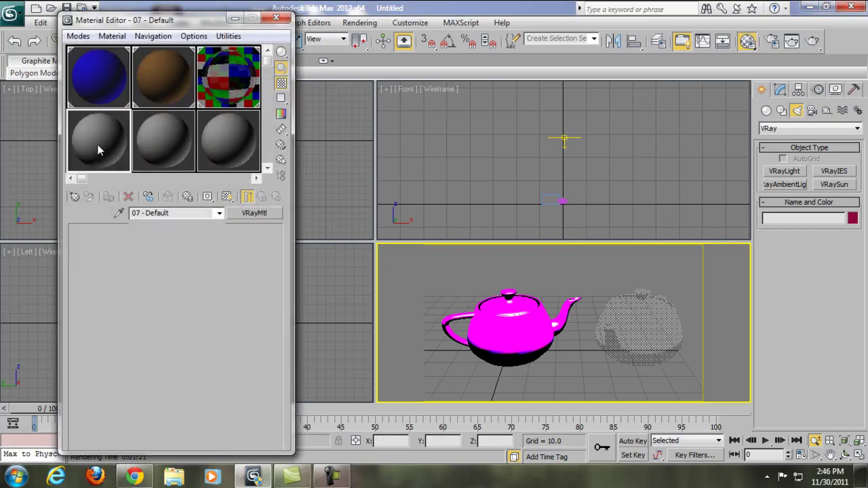
pyautogui.click(265, 214)
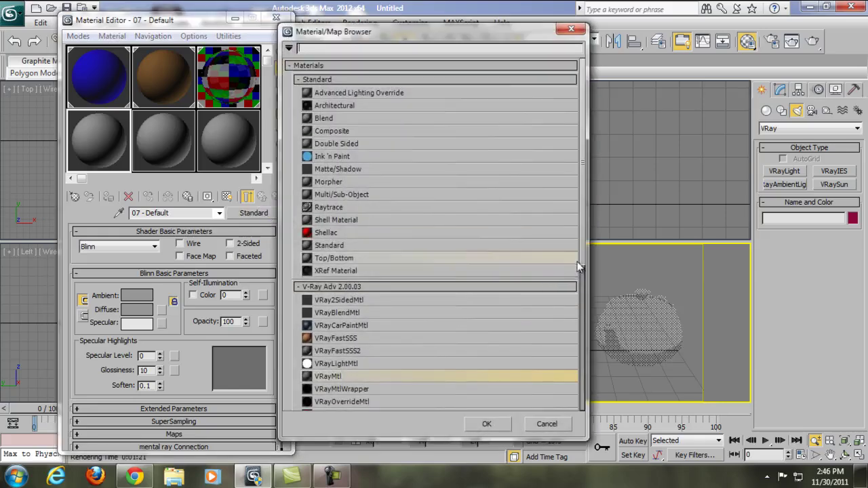
pyautogui.moveTo(581, 253); pyautogui.dragTo(579, 332)
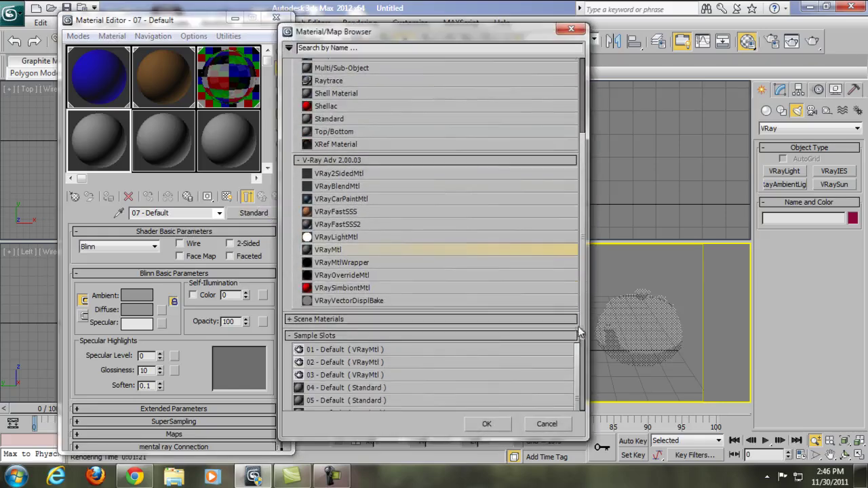
pyautogui.click(571, 29)
# Load a VRayHDRI map into the selected sample slot with Get Material
pyautogui.press('g')
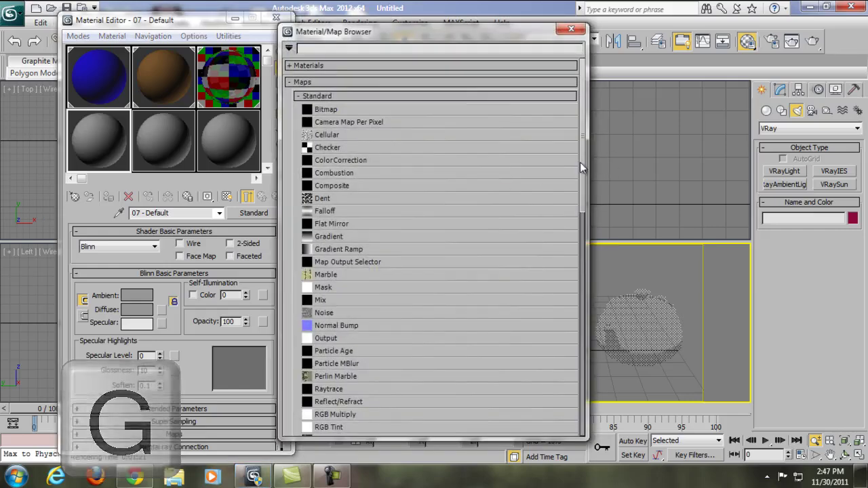
pyautogui.moveTo(581, 162); pyautogui.dragTo(581, 294)
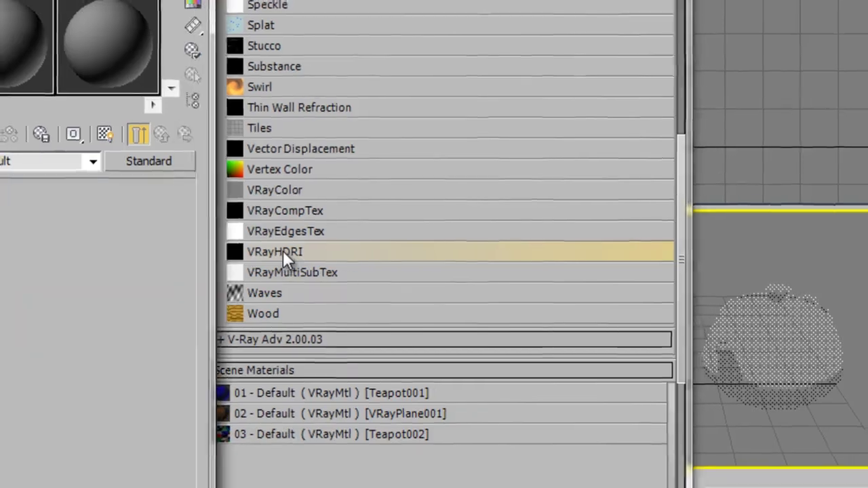
pyautogui.doubleClick(278, 252)
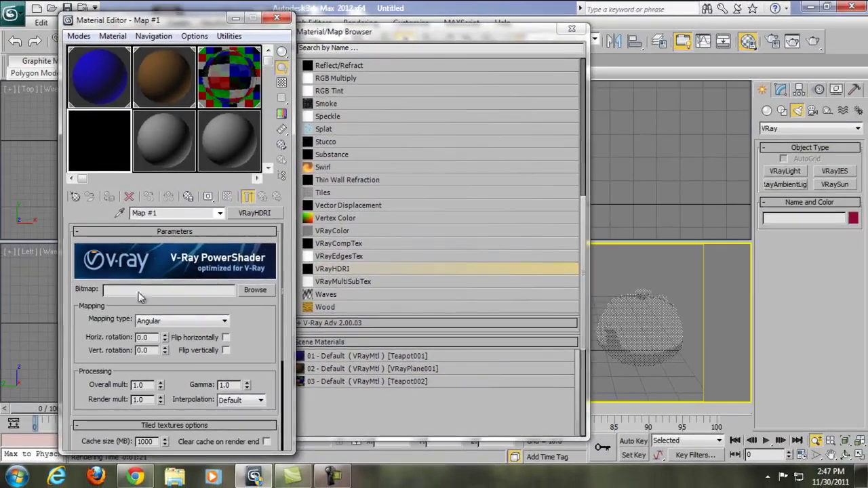
# Assign the Church_HarvestLobby HDR image from the Pictures HDRI folder as the VRayHDRI bitmap and close the Material/Map Browser
pyautogui.click(250, 289)
pyautogui.click(244, 180)
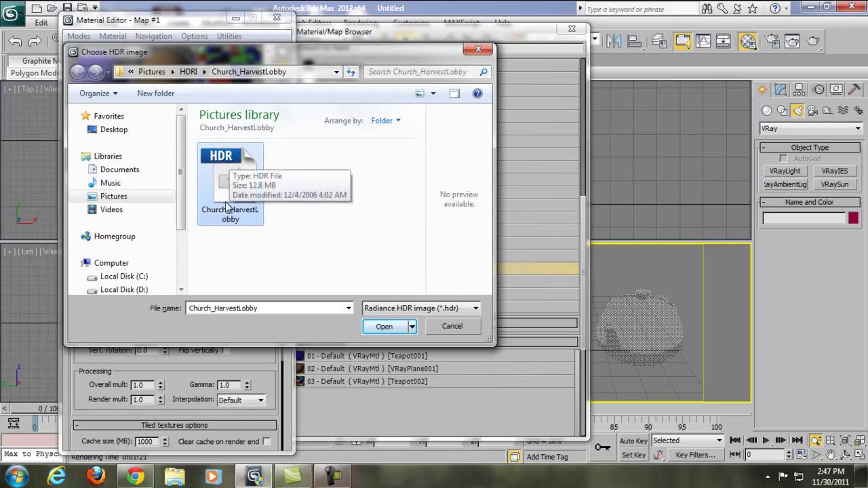
pyautogui.click(122, 478)
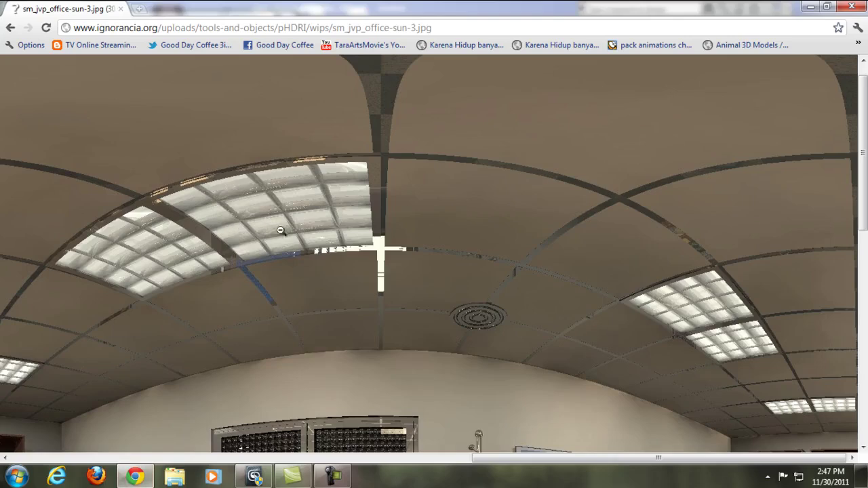
pyautogui.click(149, 479)
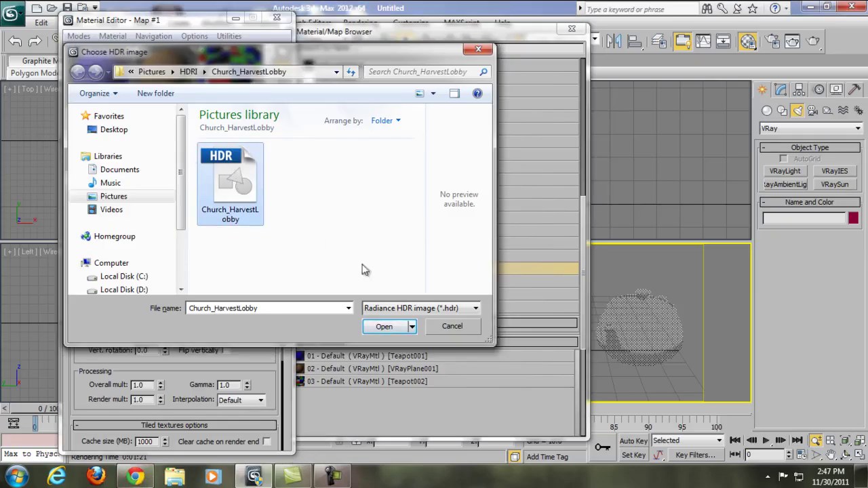
pyautogui.click(383, 328)
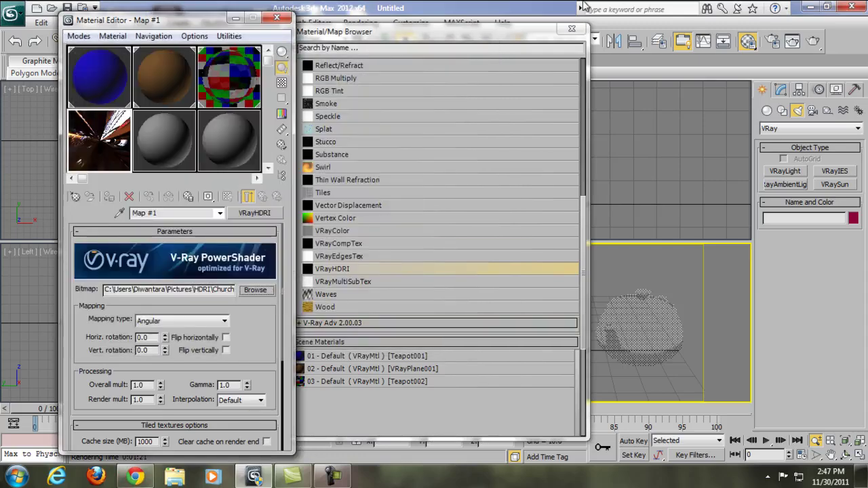
pyautogui.click(571, 31)
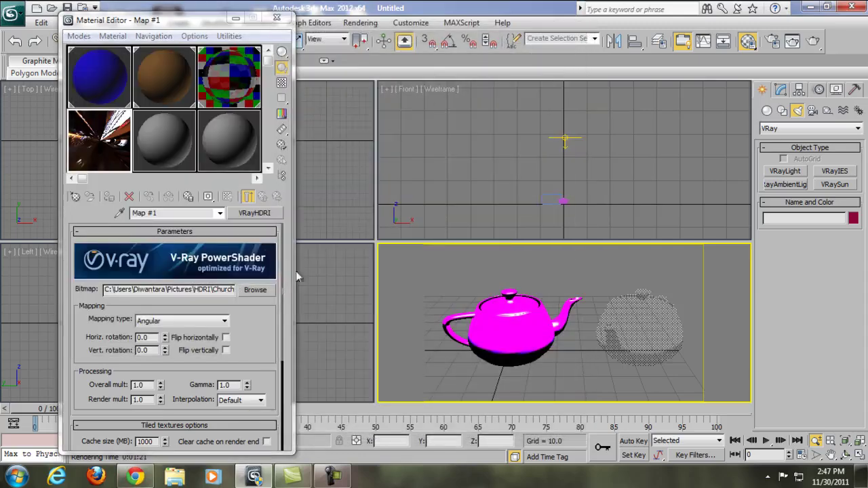
# Set the HDRI map's mapping type to Spherical and open an enlarged preview of its sample slot
pyautogui.click(210, 321)
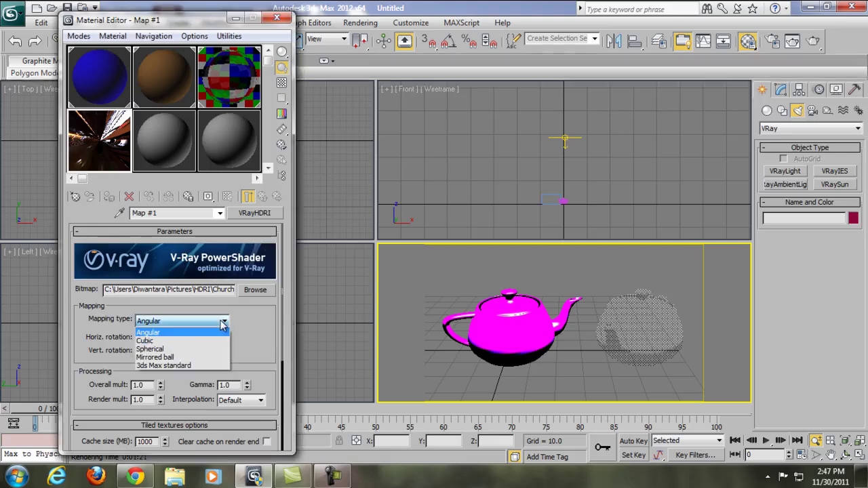
pyautogui.click(166, 349)
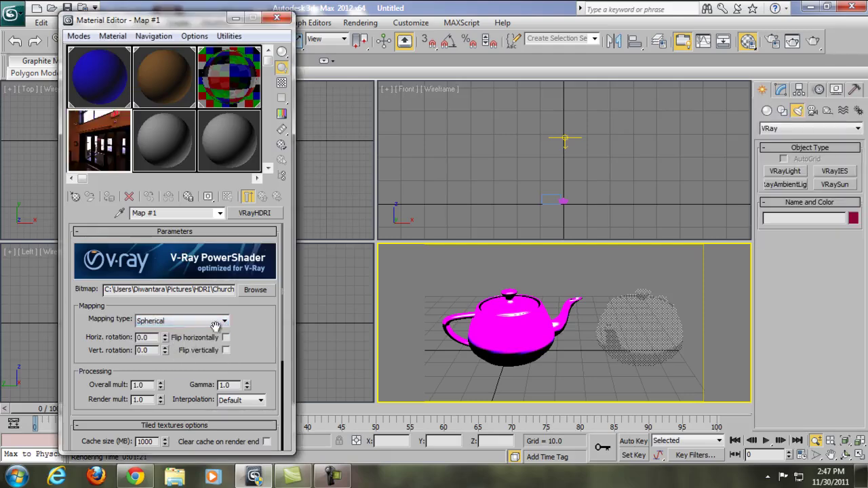
pyautogui.doubleClick(110, 144)
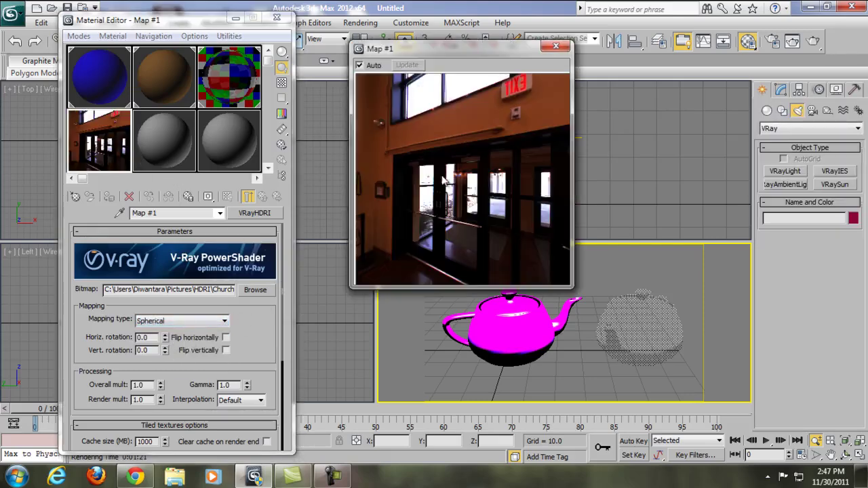
# Try the Angular mapping type on the HDRI map in the enlarged preview, and return it to Spherical
pyautogui.click(188, 321)
pyautogui.click(156, 338)
pyautogui.click(192, 321)
pyautogui.click(181, 330)
pyautogui.click(200, 322)
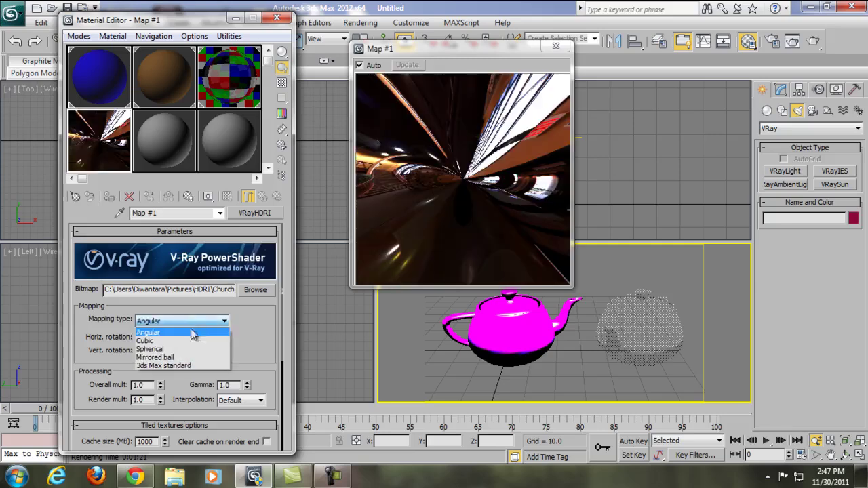
pyautogui.click(184, 349)
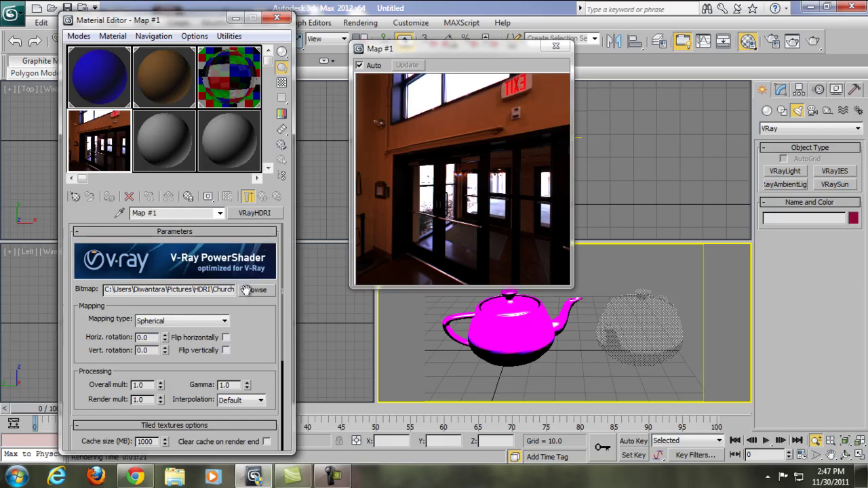
# Compare the HDRI map's flip options, leave only Flip horizontally enabled, and close the enlarged preview
pyautogui.click(226, 337)
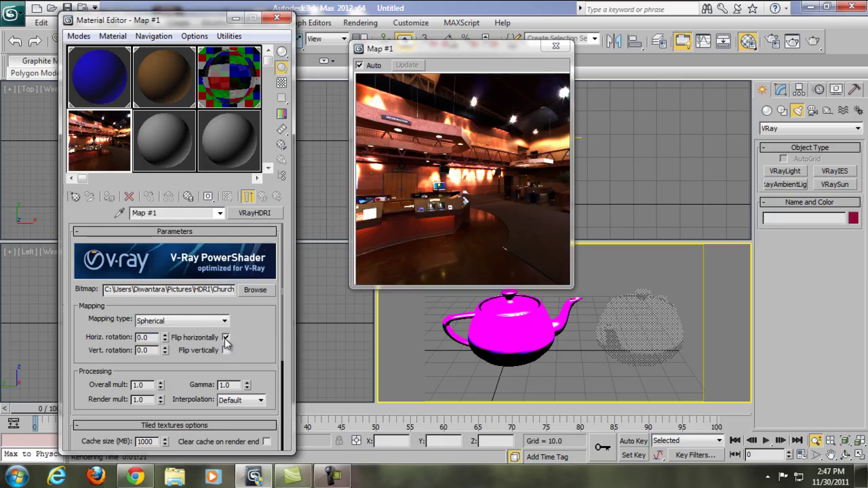
pyautogui.click(226, 351)
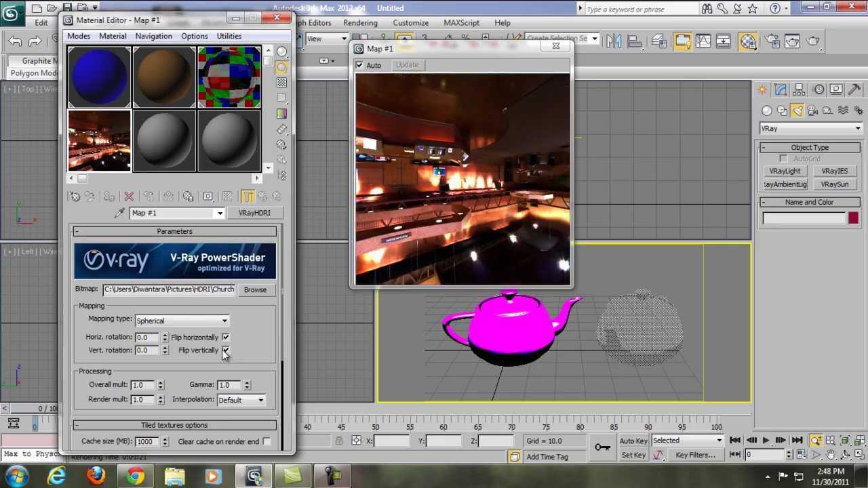
pyautogui.click(225, 350)
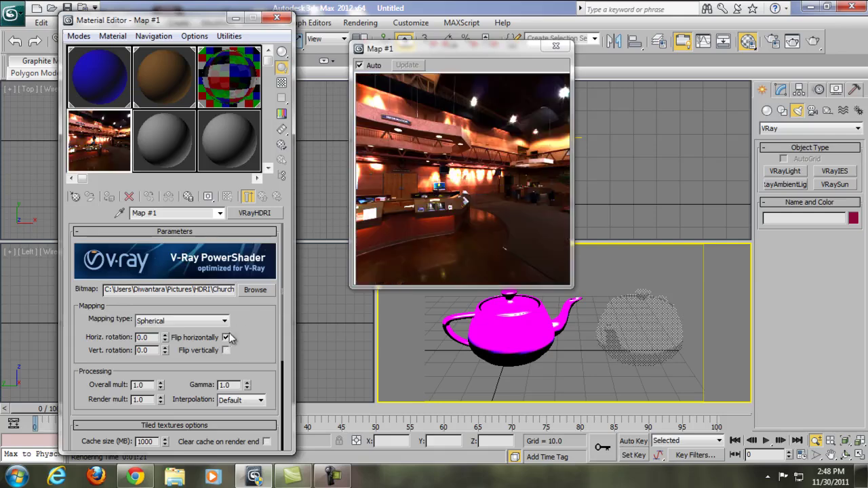
pyautogui.click(226, 338)
pyautogui.click(225, 351)
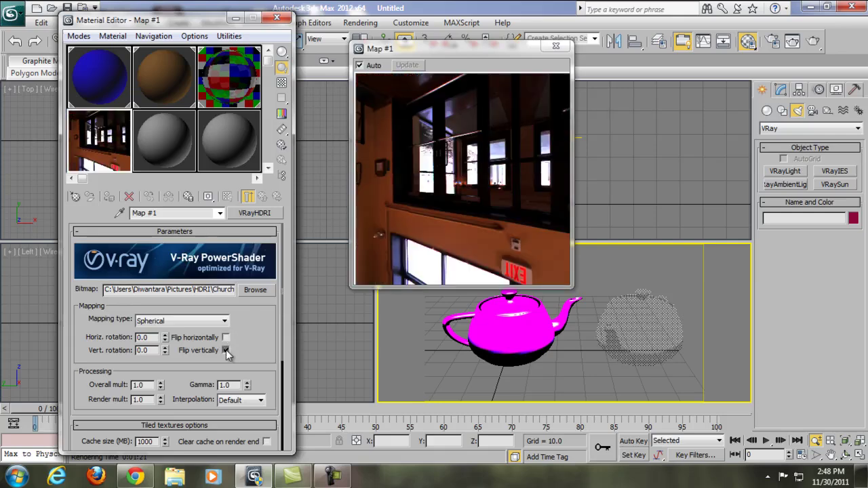
pyautogui.click(227, 349)
pyautogui.click(226, 337)
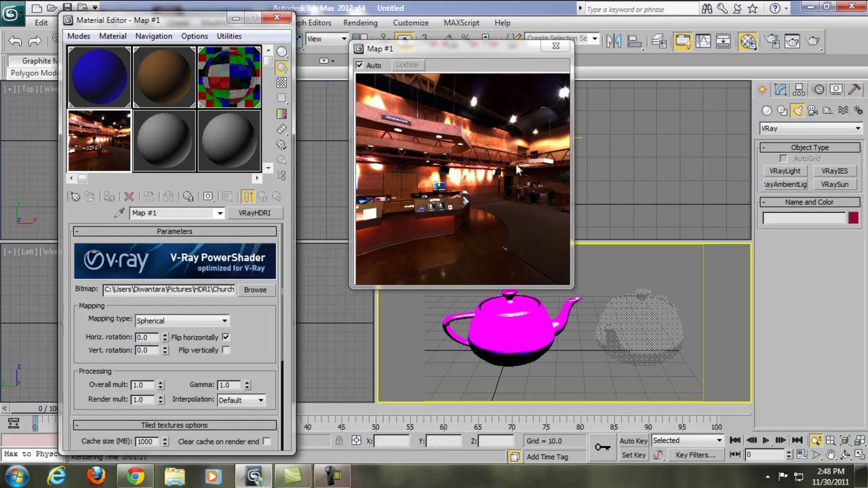
pyautogui.click(556, 46)
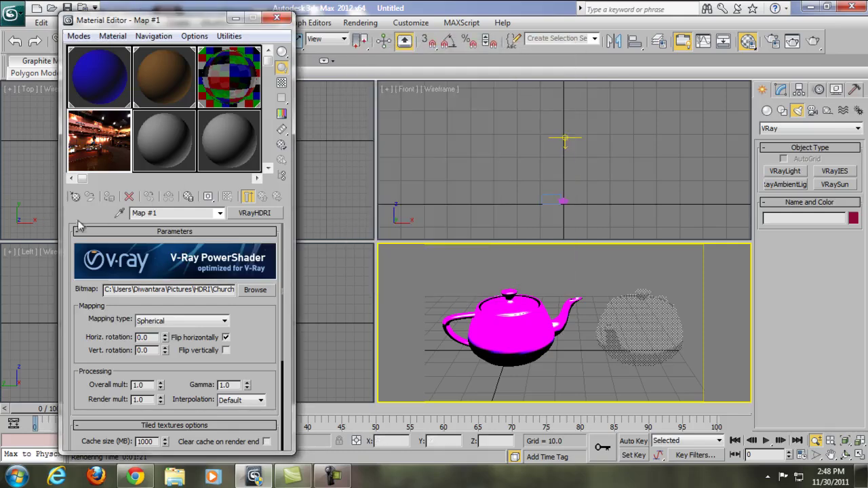
# Turn on the Reflection/refraction environment override in the V-Ray Environment render settings
pyautogui.press('F10')
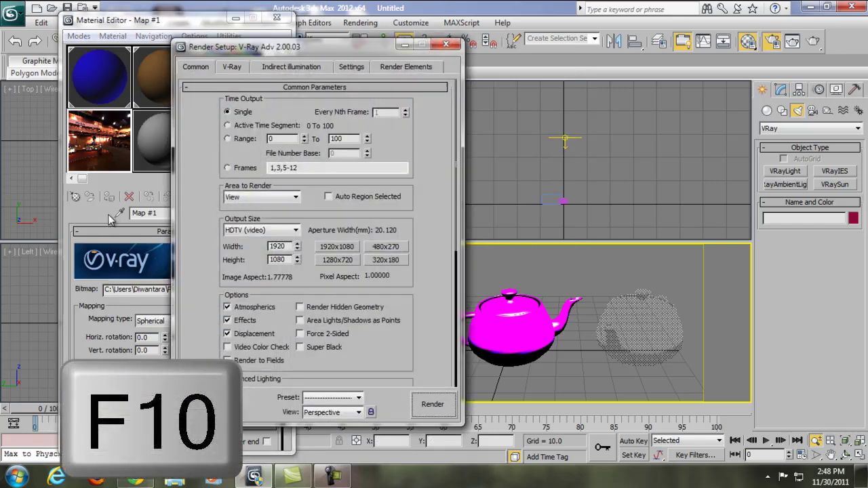
pyautogui.click(239, 68)
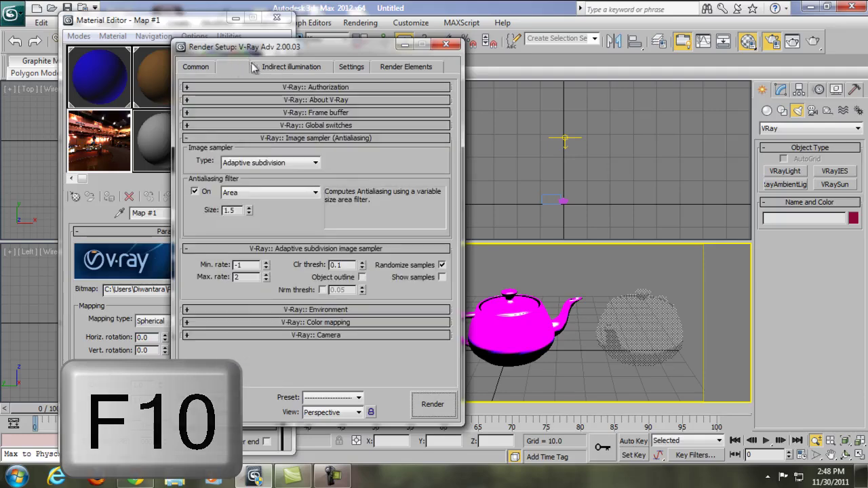
pyautogui.moveTo(307, 47); pyautogui.dragTo(401, 52)
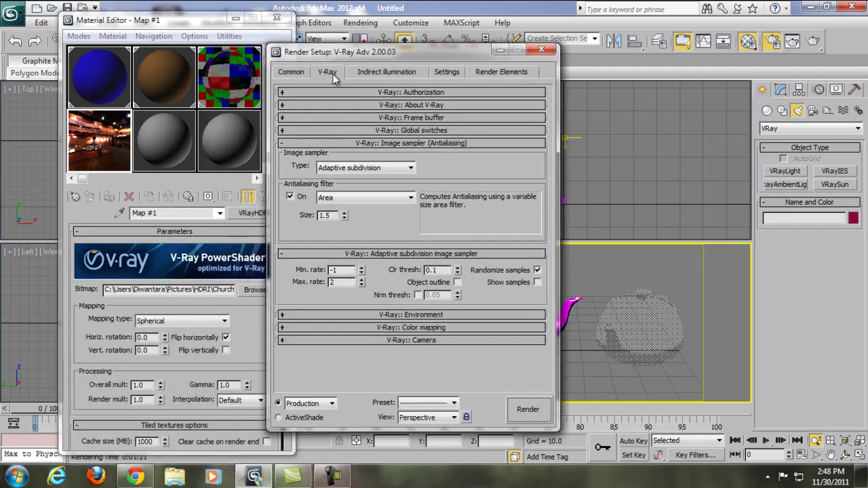
pyautogui.click(374, 143)
pyautogui.click(371, 156)
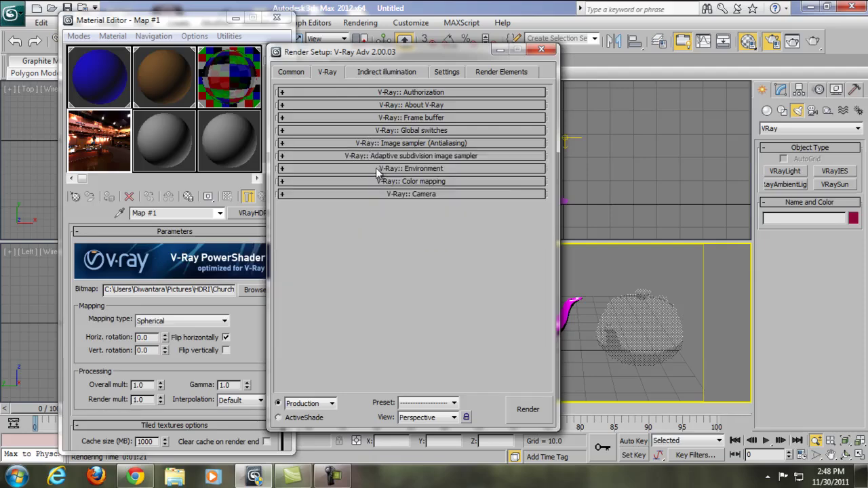
pyautogui.click(377, 170)
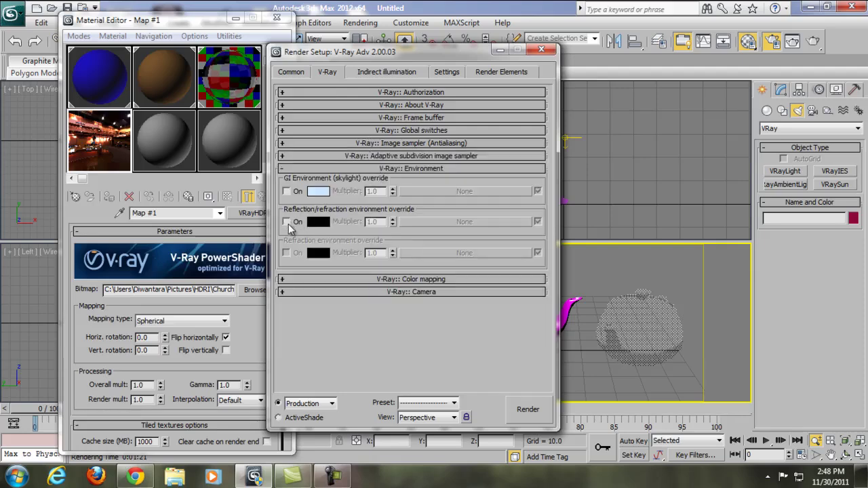
pyautogui.click(286, 222)
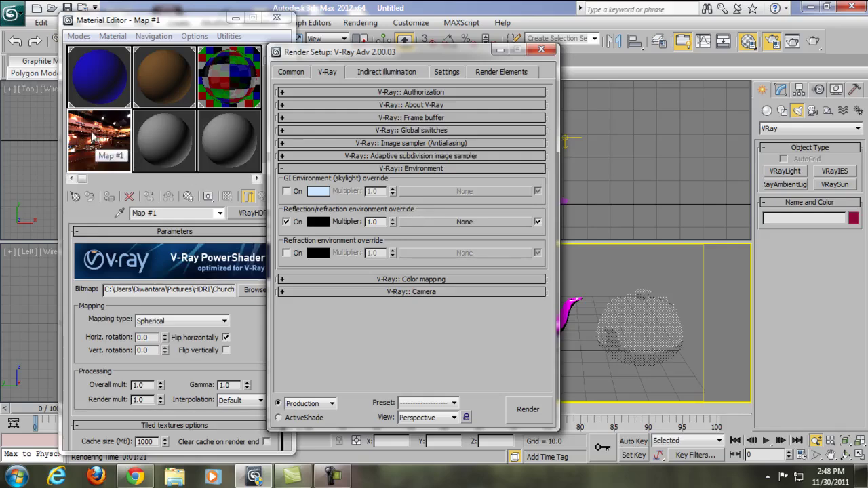
# Assign the VRayHDRI map as an instance to the Reflection/refraction environment override and close the render settings
pyautogui.click(95, 137)
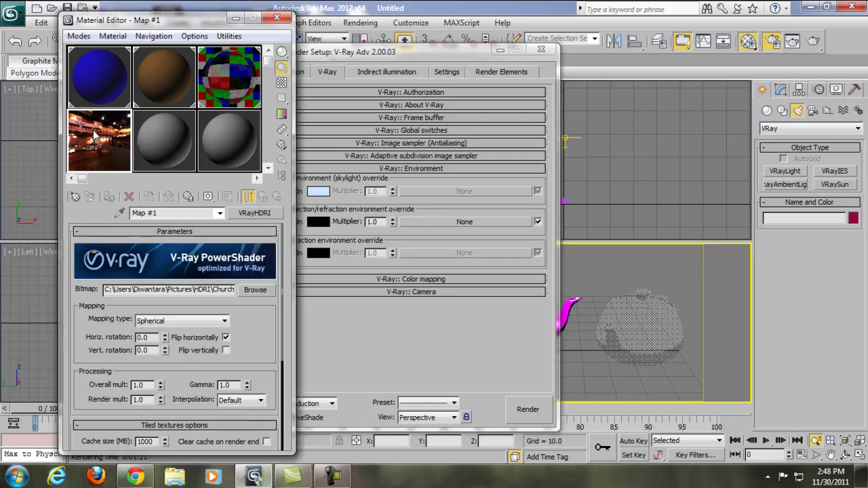
pyautogui.moveTo(95, 137); pyautogui.dragTo(464, 228)
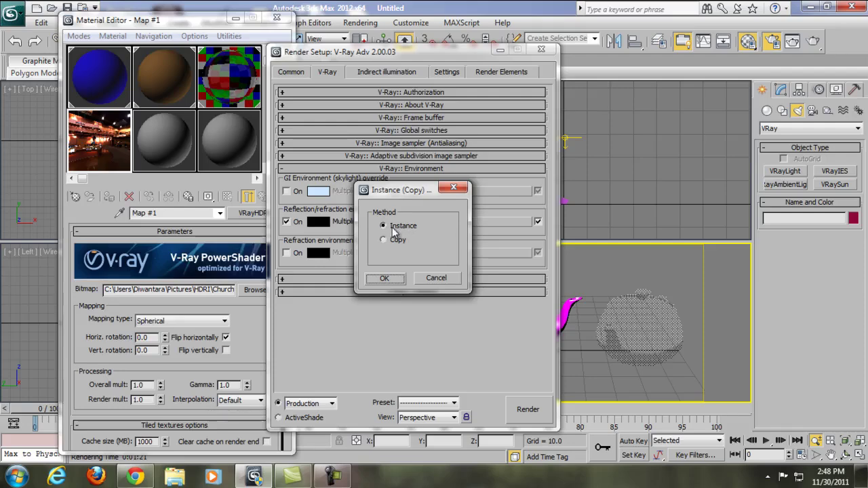
pyautogui.click(384, 278)
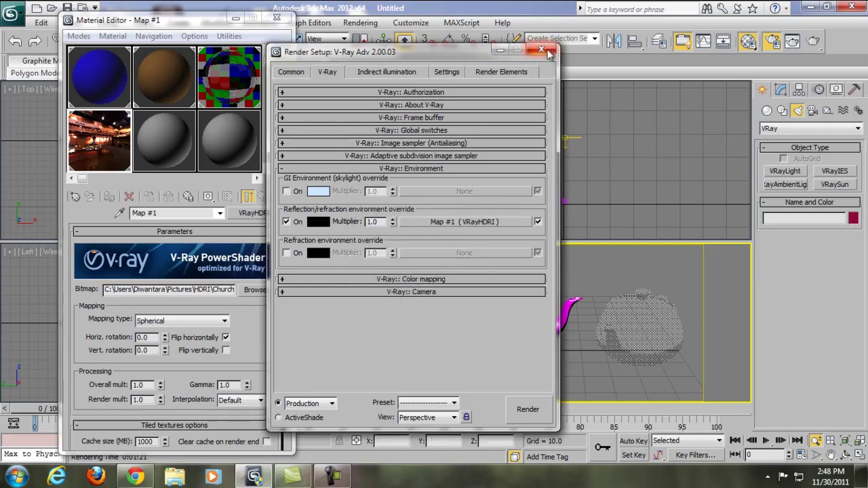
pyautogui.click(542, 51)
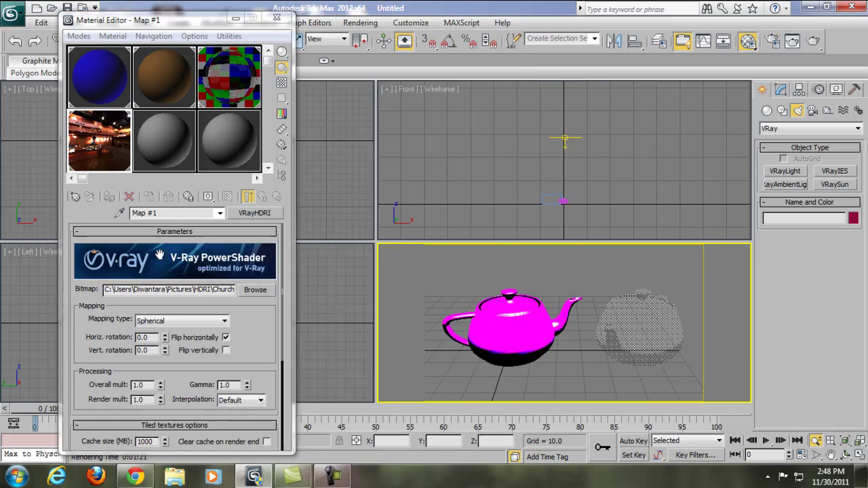
# Assign the VRayHDRI map from its sample slot as the scene's background environment map and close the environment settings
pyautogui.click(360, 22)
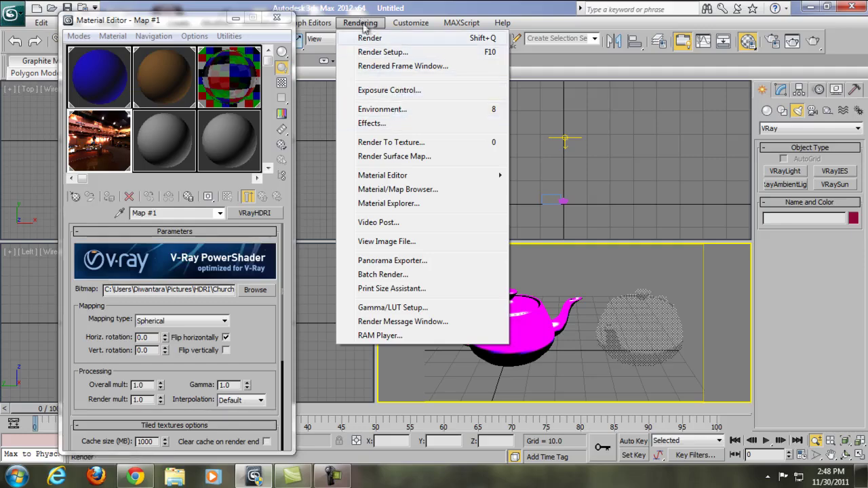
pyautogui.click(384, 110)
pyautogui.moveTo(375, 43); pyautogui.dragTo(443, 76)
pyautogui.moveTo(99, 135); pyautogui.dragTo(410, 158)
pyautogui.click(392, 277)
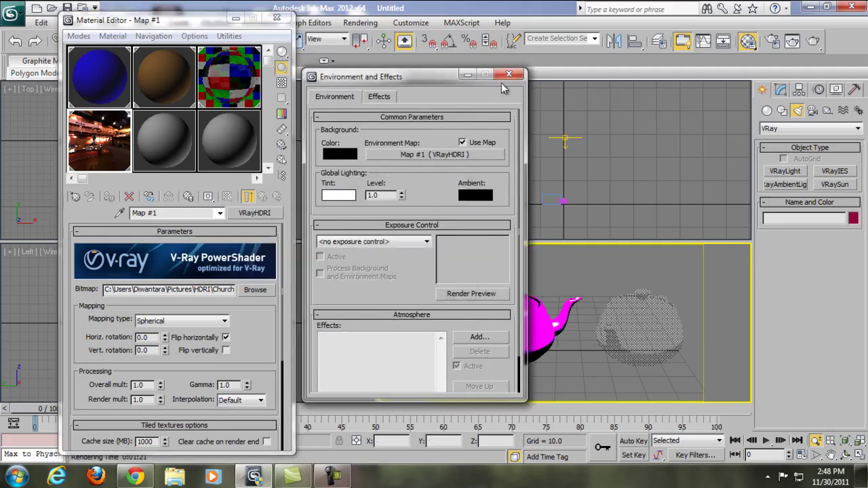
pyautogui.click(503, 76)
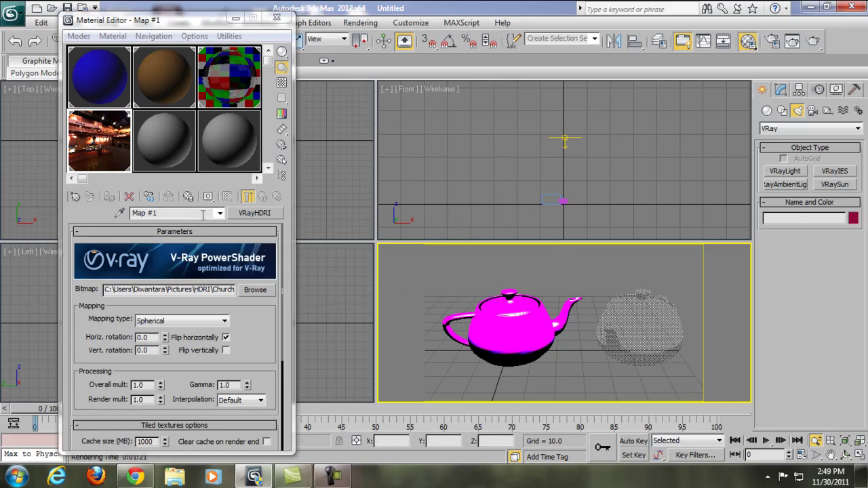
# Set the HDRI map's gamma to 1.5 while checking its enlarged preview, and close the preview and the Material Editor
pyautogui.doubleClick(123, 169)
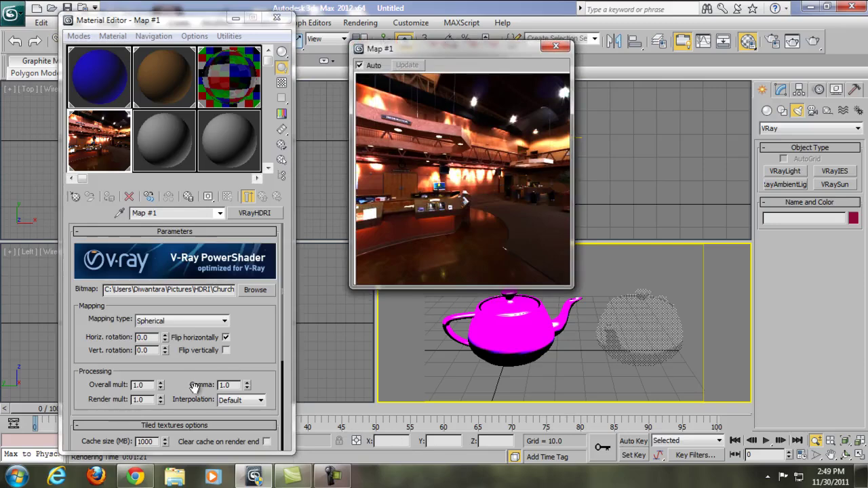
pyautogui.moveTo(248, 387)
pyautogui.mouseDown()
pyautogui.moveTo(246, 364)
pyautogui.moveTo(246, 381)
pyautogui.mouseUp()
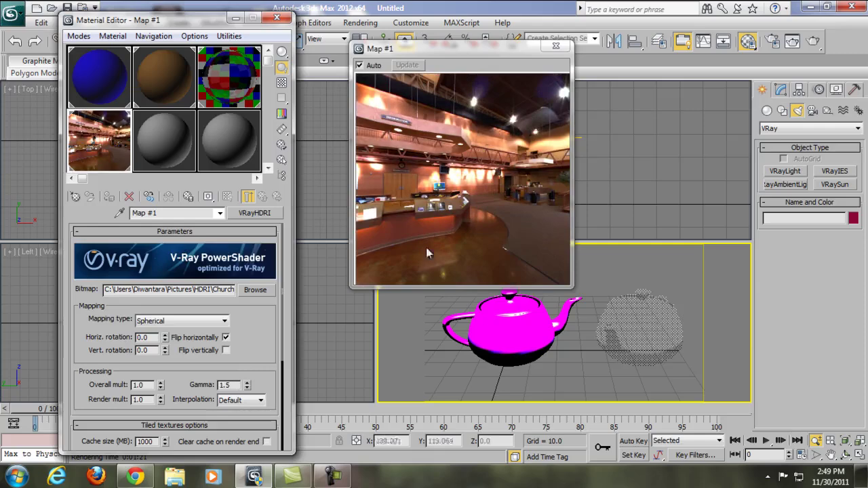
pyautogui.click(543, 49)
pyautogui.click(555, 46)
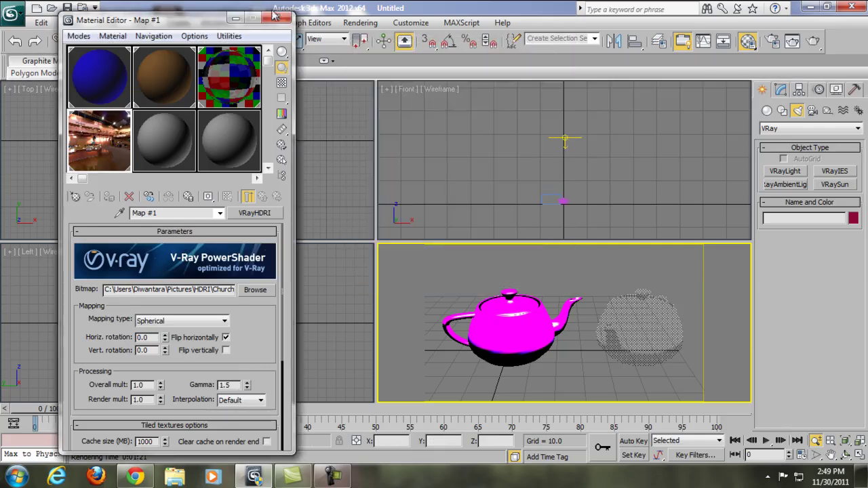
pyautogui.click(276, 18)
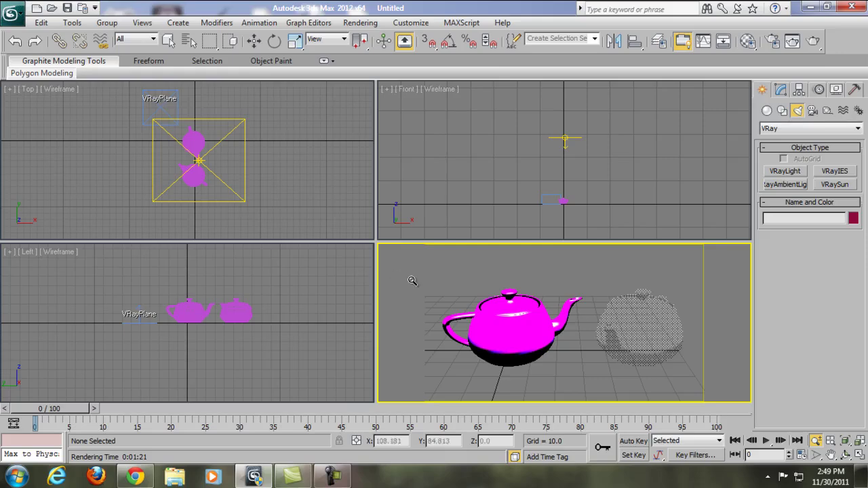
# Render the Perspective view with the HDRI environment and reposition the rendered frame window
pyautogui.press('F9')
pyautogui.click(332, 478)
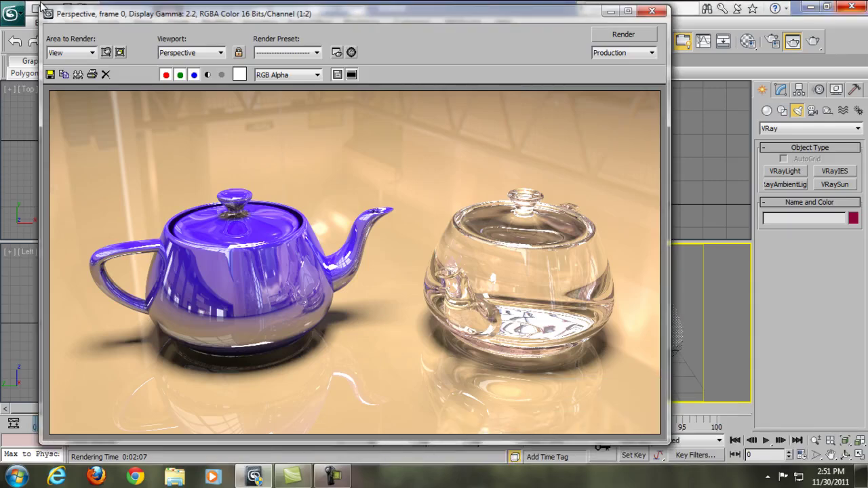
pyautogui.moveTo(42, 6); pyautogui.dragTo(120, 10)
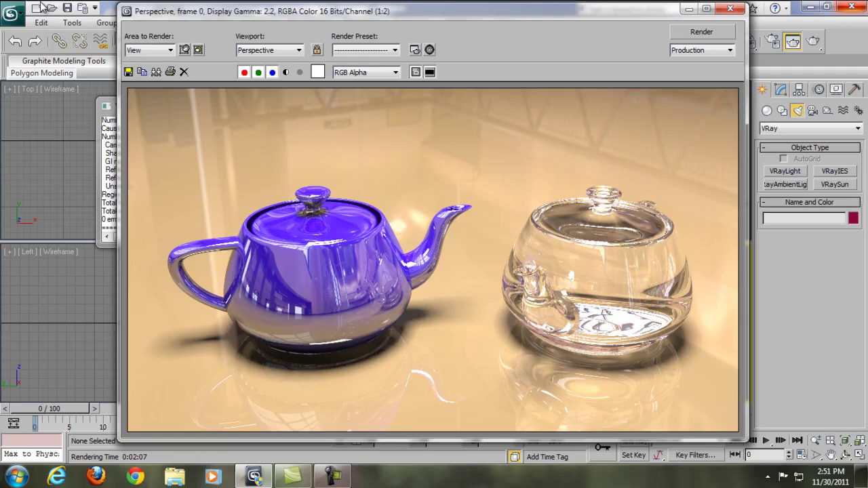
# Save the rendered image to the Desktop as a JPEG file named vray hdri with quality 100
pyautogui.click(128, 72)
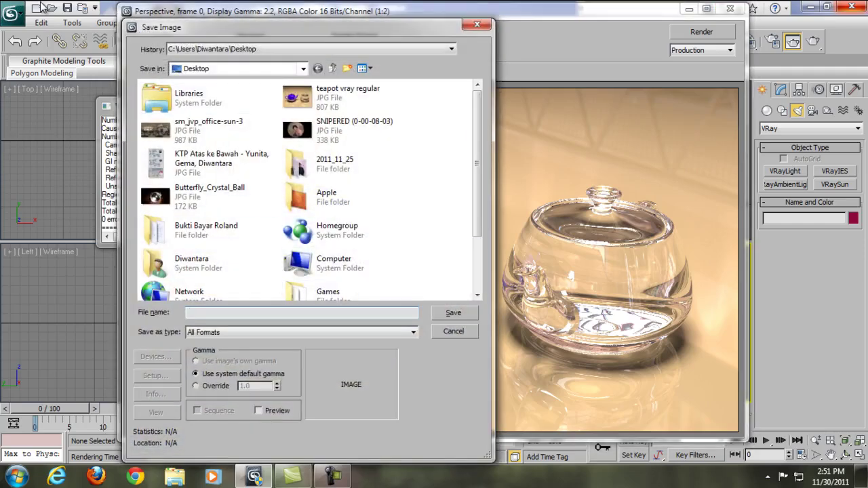
pyautogui.write('vray hdri')
pyautogui.click(413, 332)
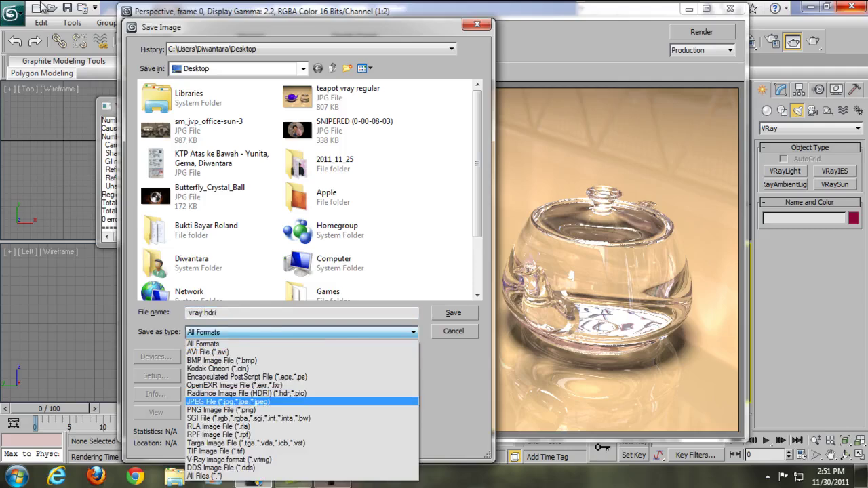
pyautogui.press('Return')
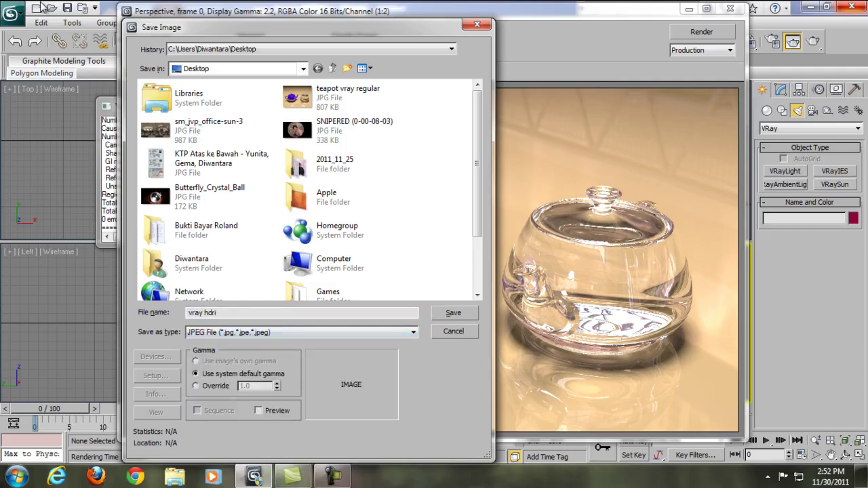
pyautogui.press('Return')
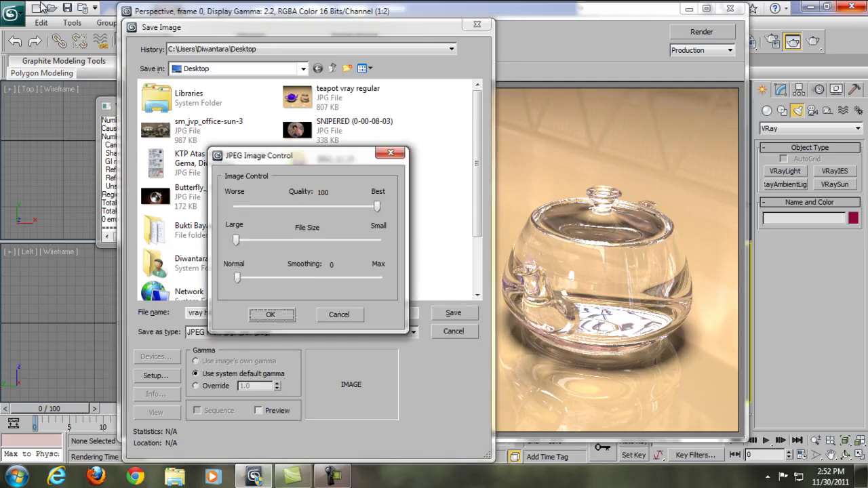
pyautogui.press('Return')
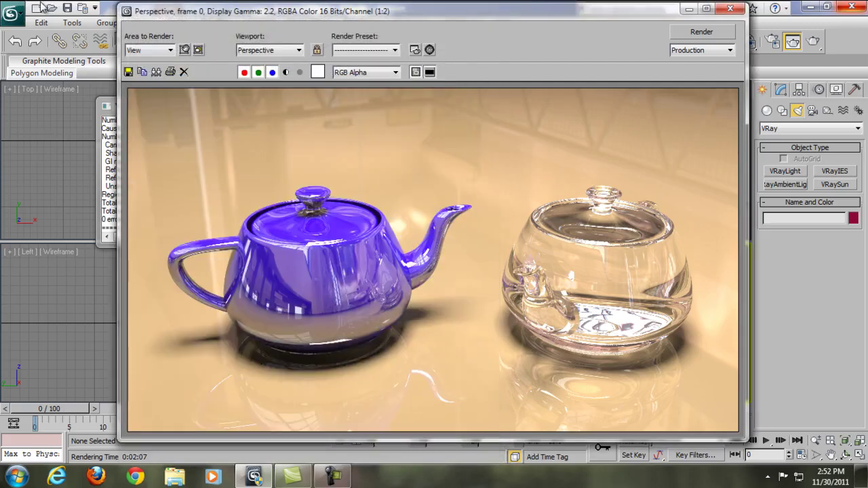